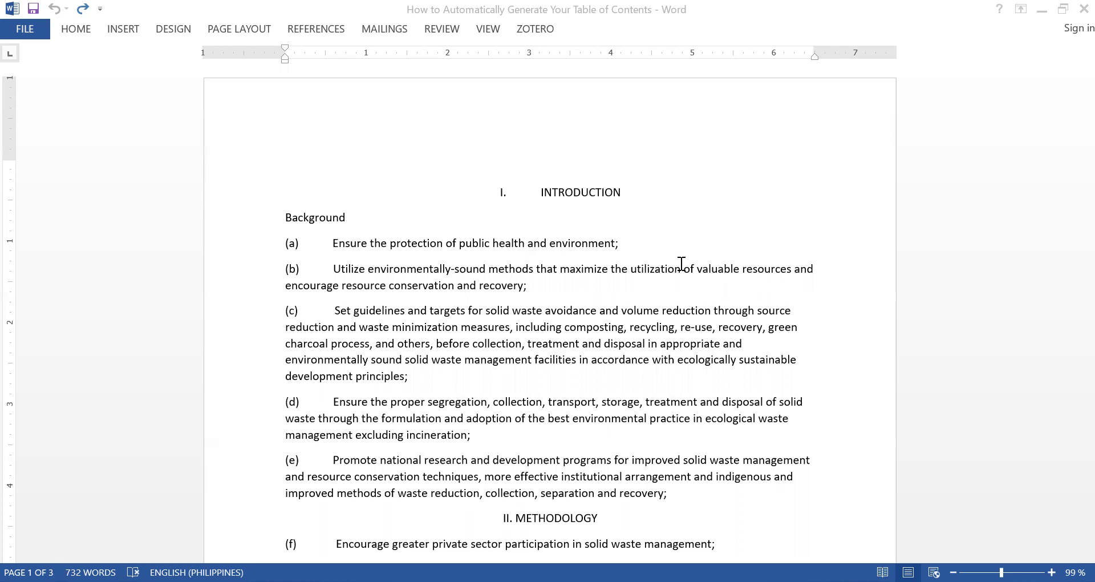
- Insert an Automatic Table 1 table of contents on the blank line above the INTRODUCTION heading
{"action": "left_click", "coordinate": [533, 193]}
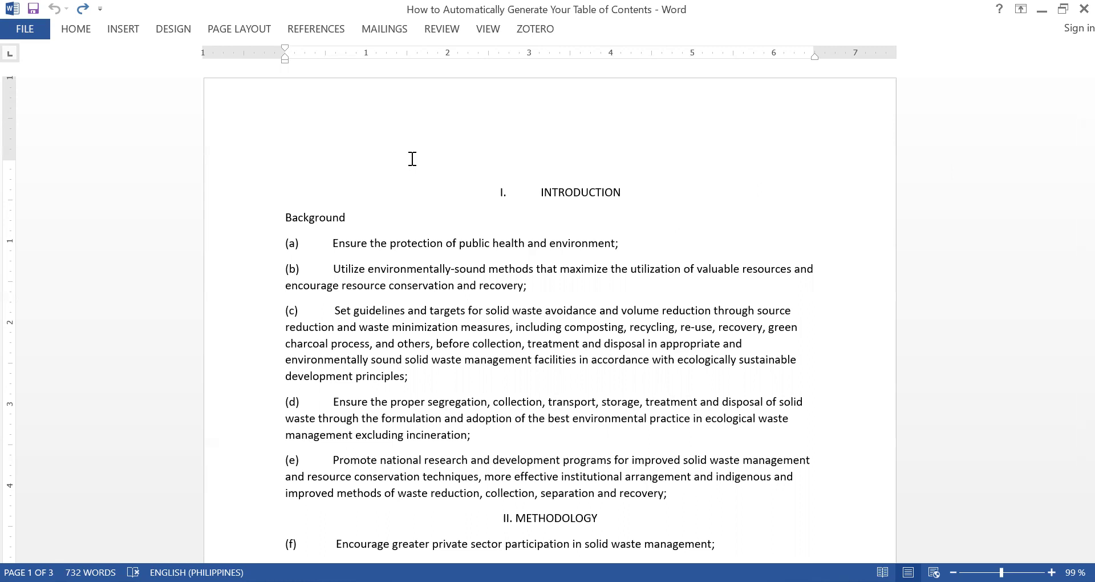
{"action": "scroll", "coordinate": [513, 220], "scroll_direction": "down", "scroll_amount": 5}
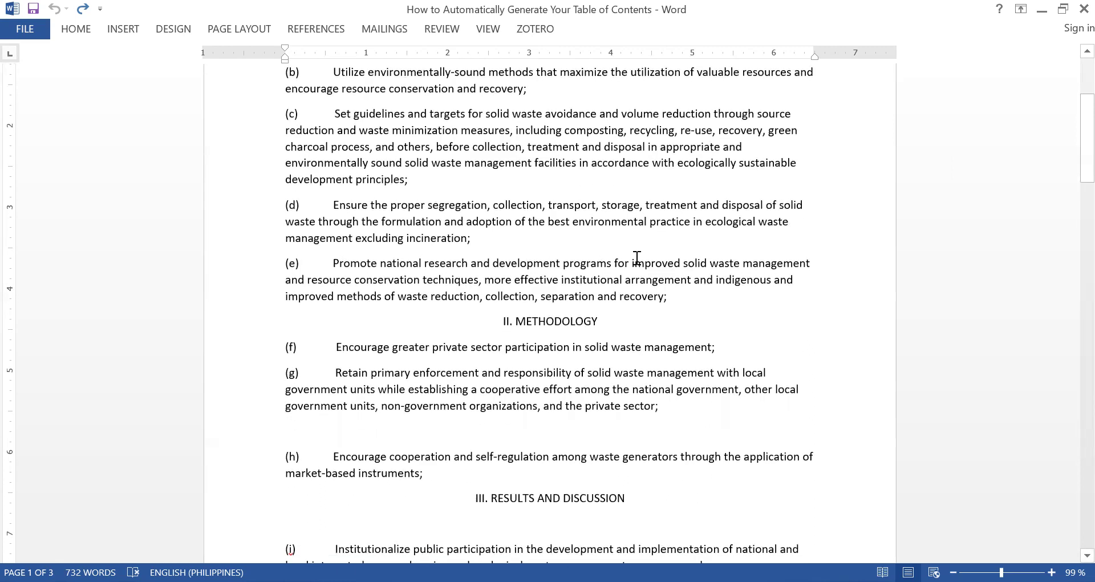
{"action": "scroll", "coordinate": [637, 258], "scroll_direction": "up", "scroll_amount": 4}
{"action": "scroll", "coordinate": [637, 258], "scroll_direction": "up", "scroll_amount": 1}
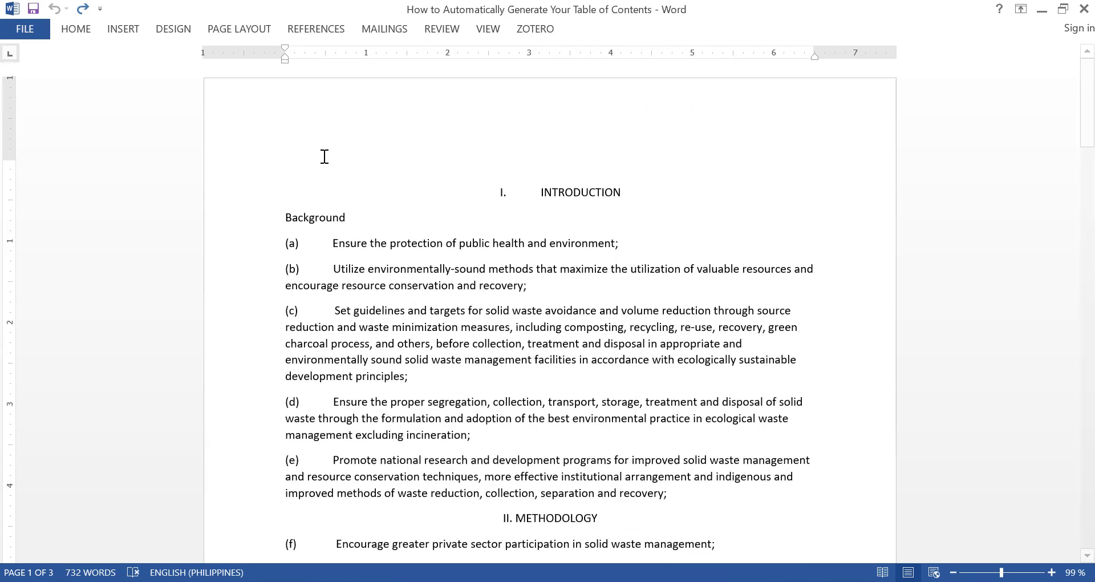
{"action": "left_click", "coordinate": [314, 29]}
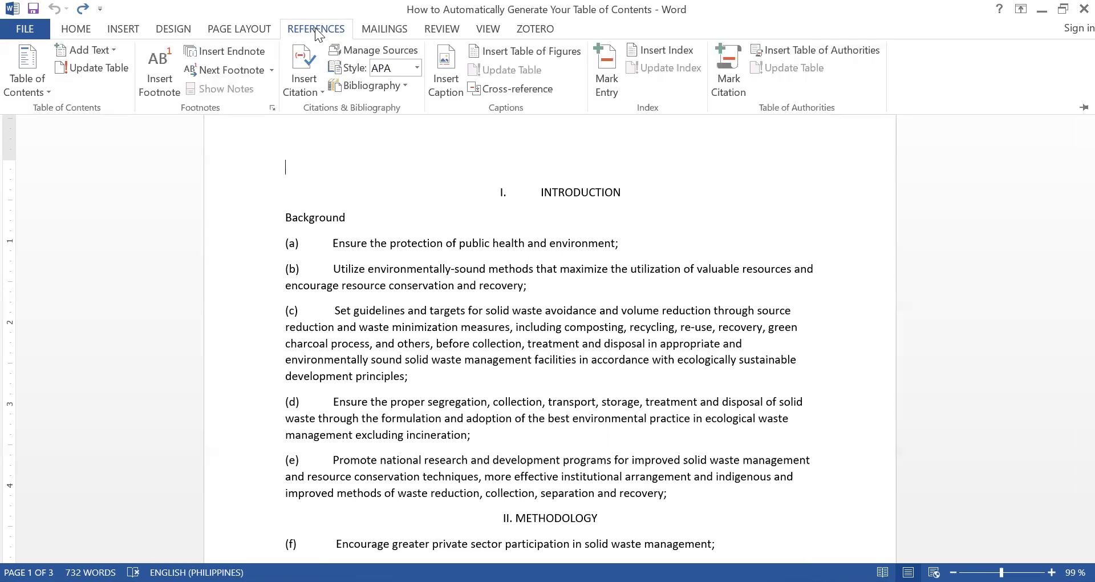
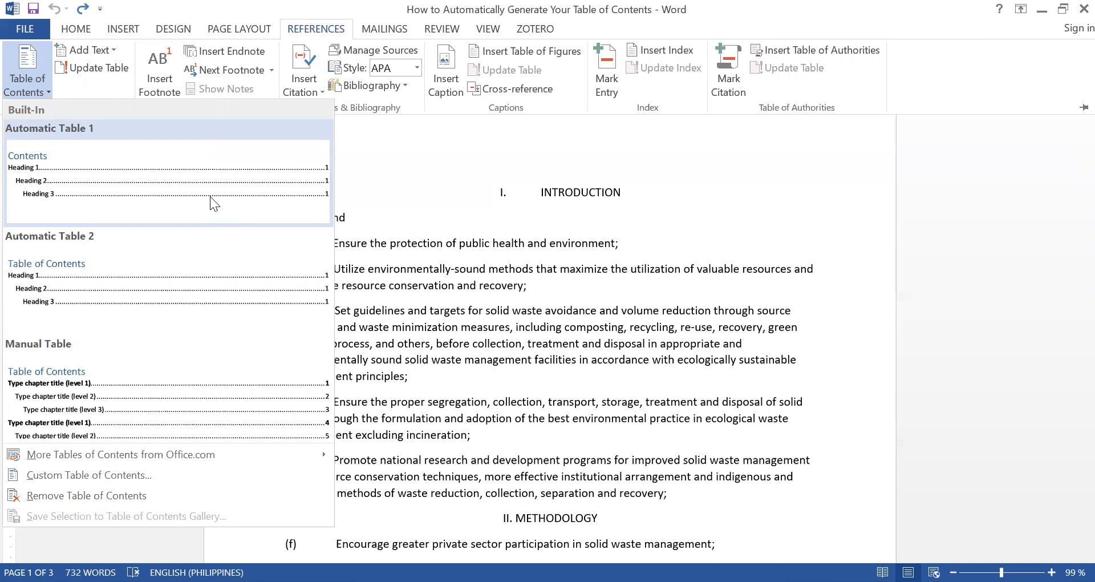
{"action": "left_click", "coordinate": [213, 203]}
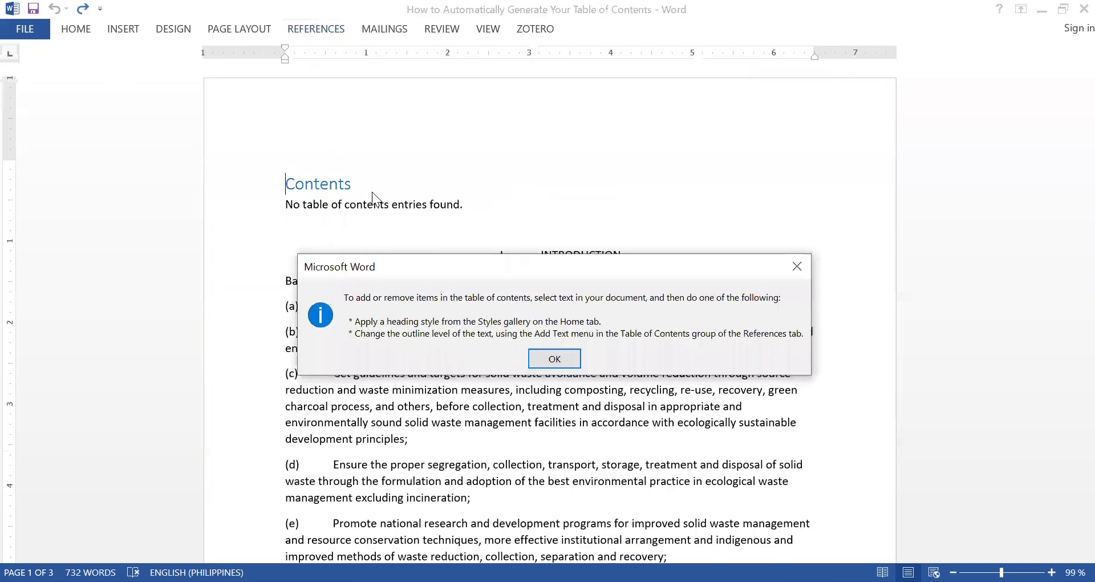
{"action": "left_click", "coordinate": [555, 363]}
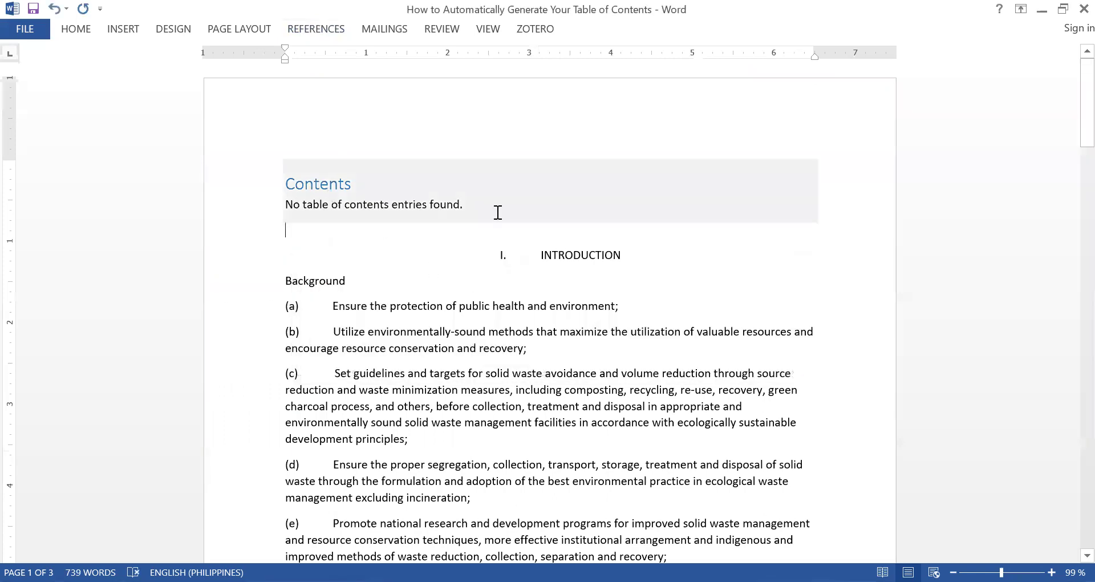
- Change the title of the inserted contents table to "Table of Contents" and center it
{"action": "left_click", "coordinate": [317, 233]}
{"action": "left_click", "coordinate": [288, 181]}
{"action": "type", "text": "T"}
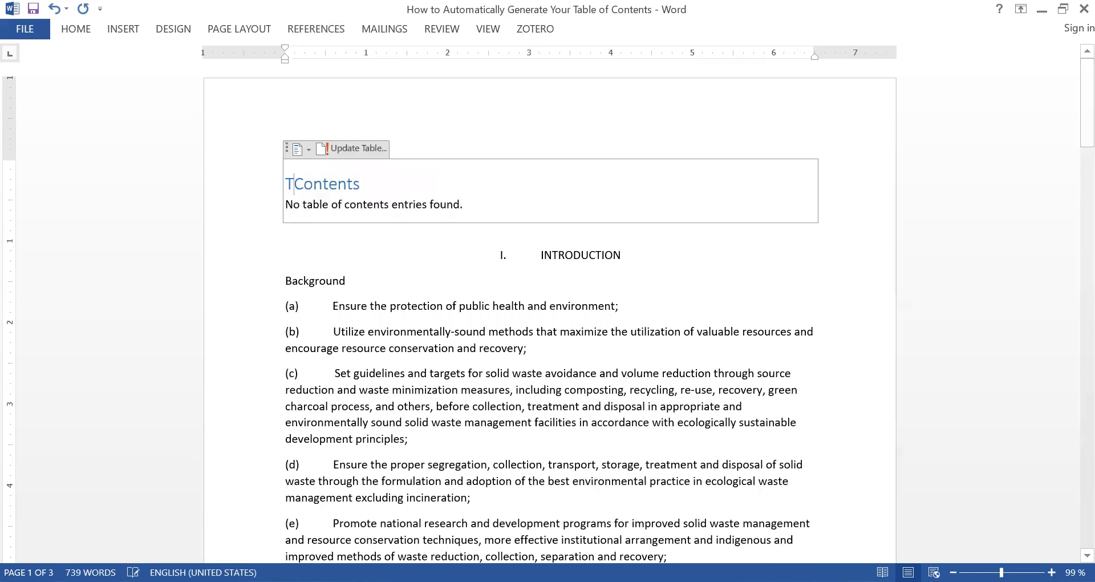
{"action": "type", "text": "able of"}
{"action": "left_click_drag", "start_coordinate": [430, 181], "coordinate": [303, 184]}
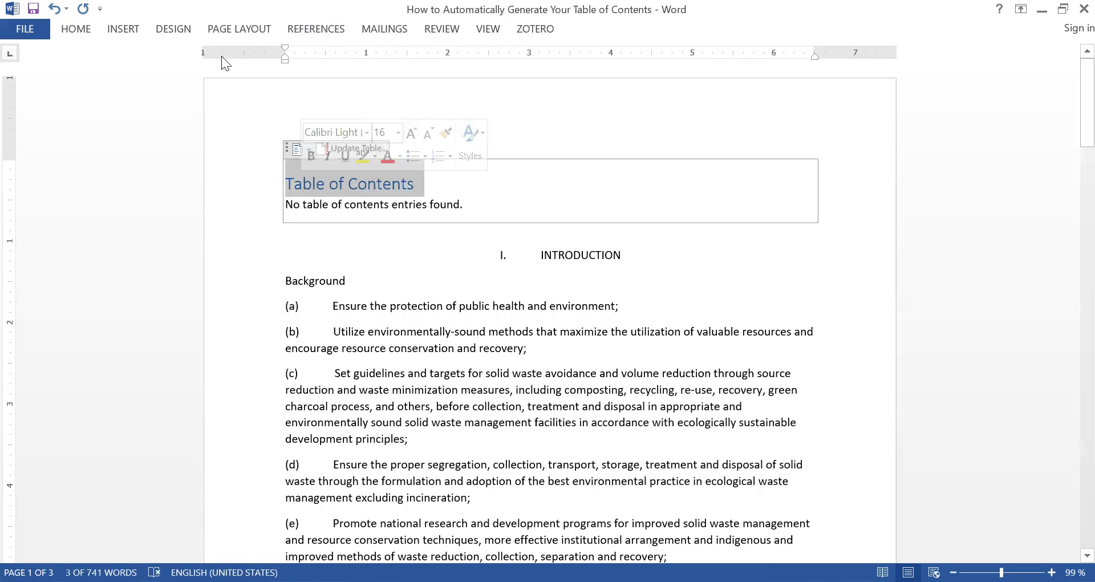
{"action": "left_click", "coordinate": [81, 29]}
{"action": "left_click", "coordinate": [350, 83]}
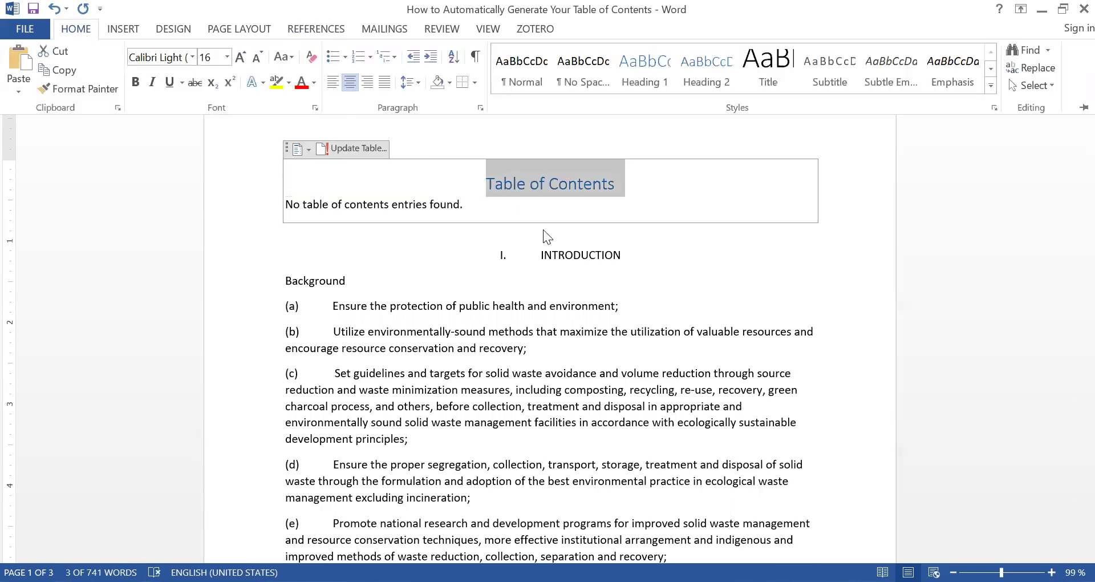
{"action": "left_click", "coordinate": [523, 212]}
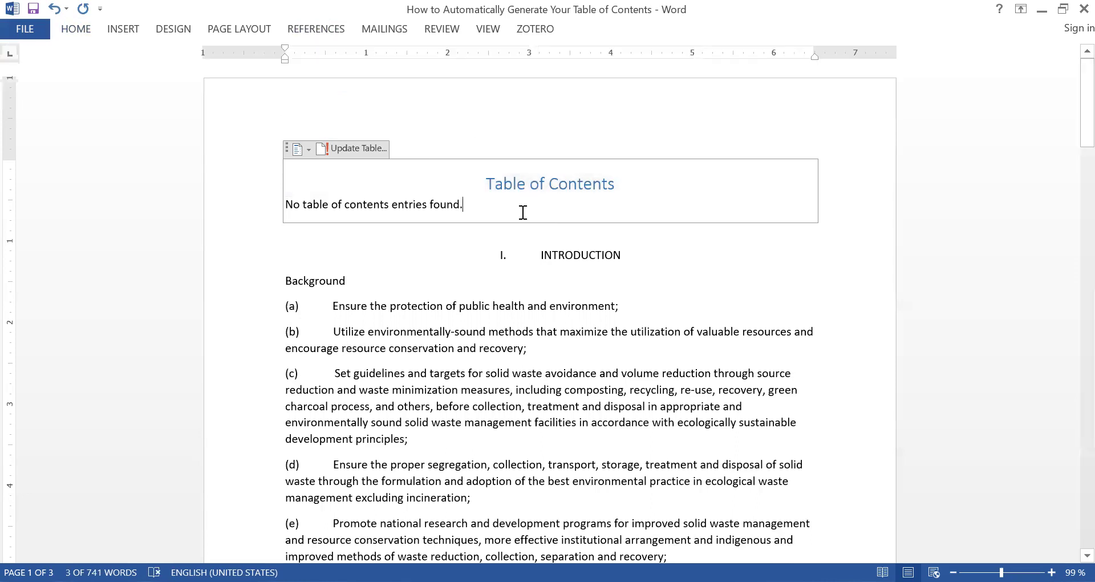
- Mark the INTRODUCTION heading as a Level 1 entry for the table of contents
{"action": "left_click", "coordinate": [506, 253]}
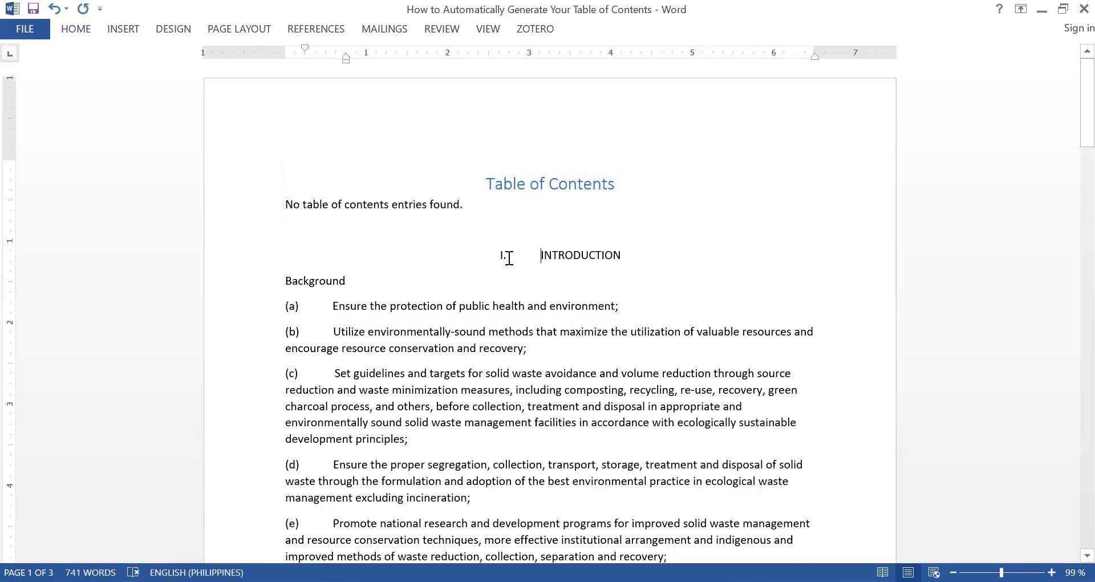
{"action": "left_click_drag", "start_coordinate": [546, 253], "coordinate": [633, 252]}
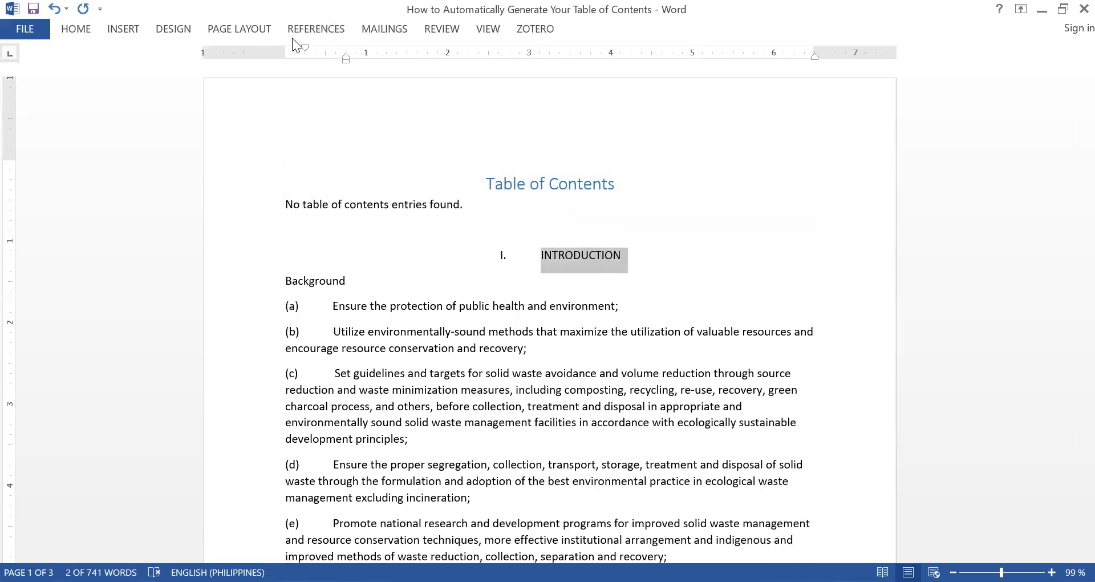
{"action": "left_click", "coordinate": [308, 32]}
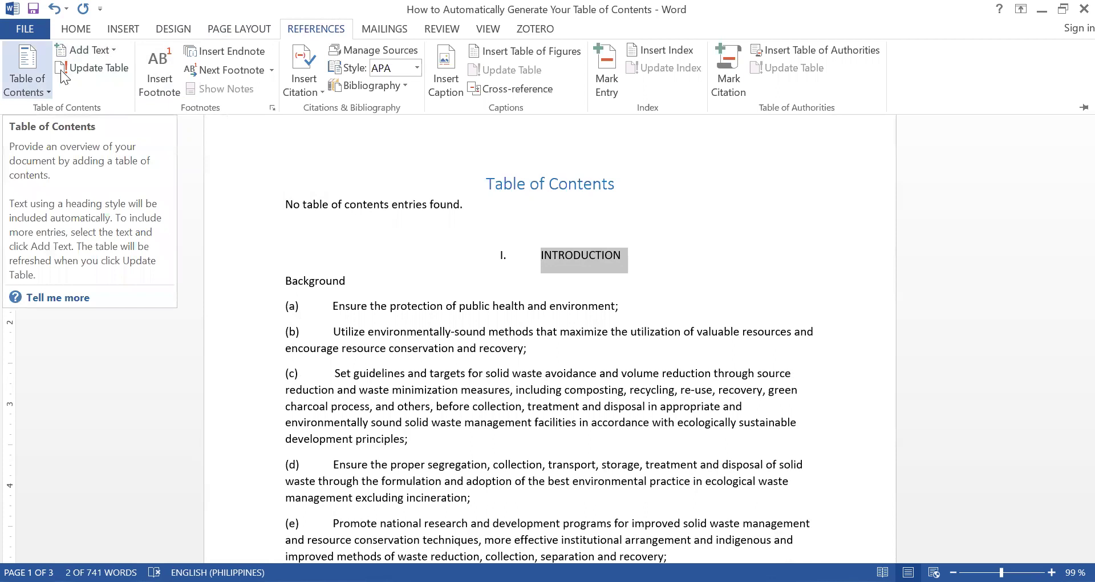
{"action": "left_click", "coordinate": [116, 50]}
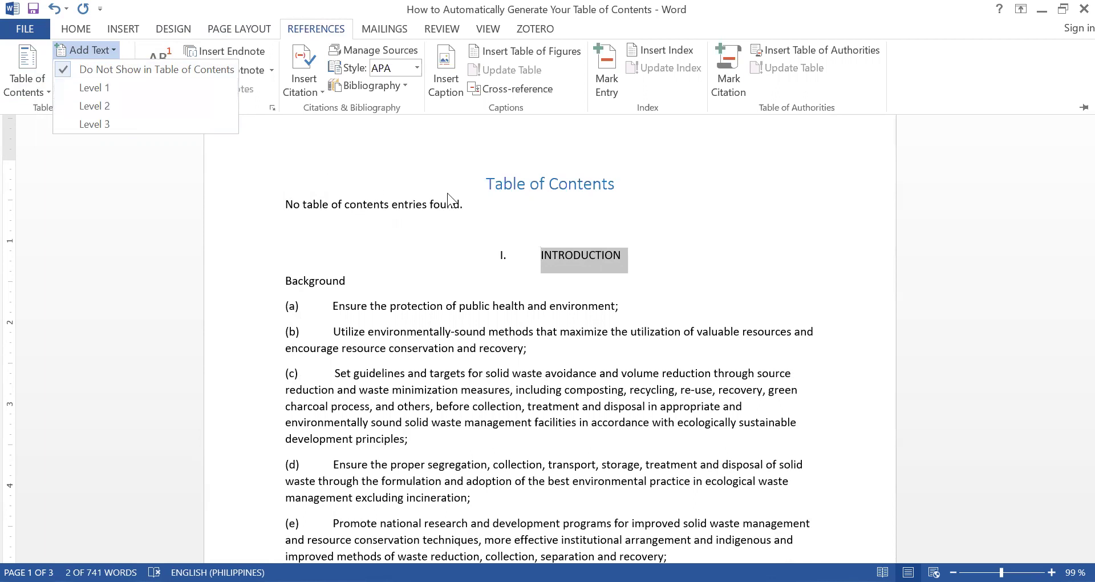
{"action": "left_click", "coordinate": [169, 89]}
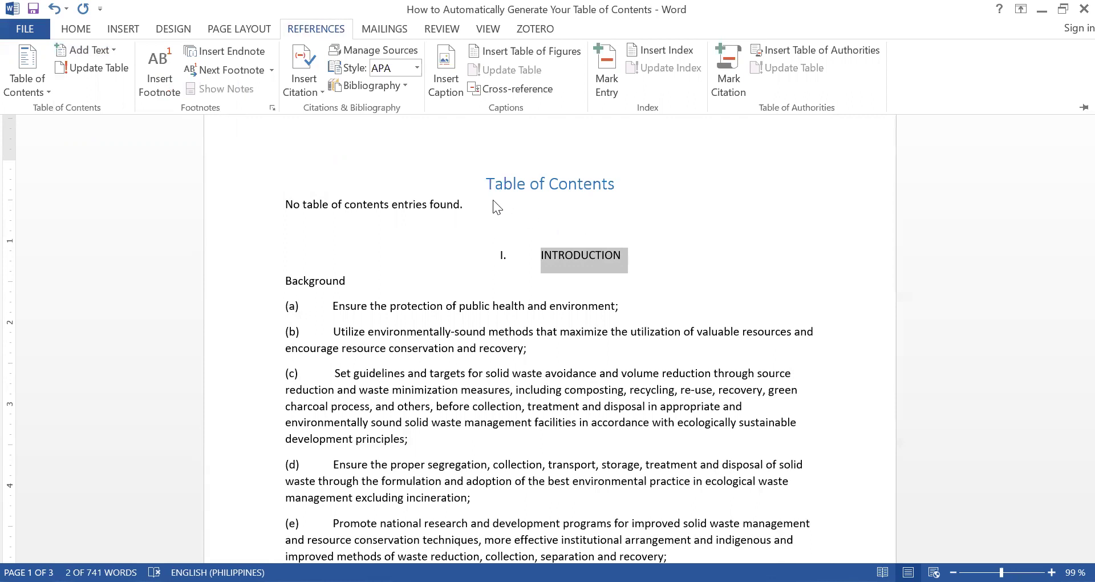
- Update the table of contents to include the INTRODUCTION entry
{"action": "left_click", "coordinate": [325, 200]}
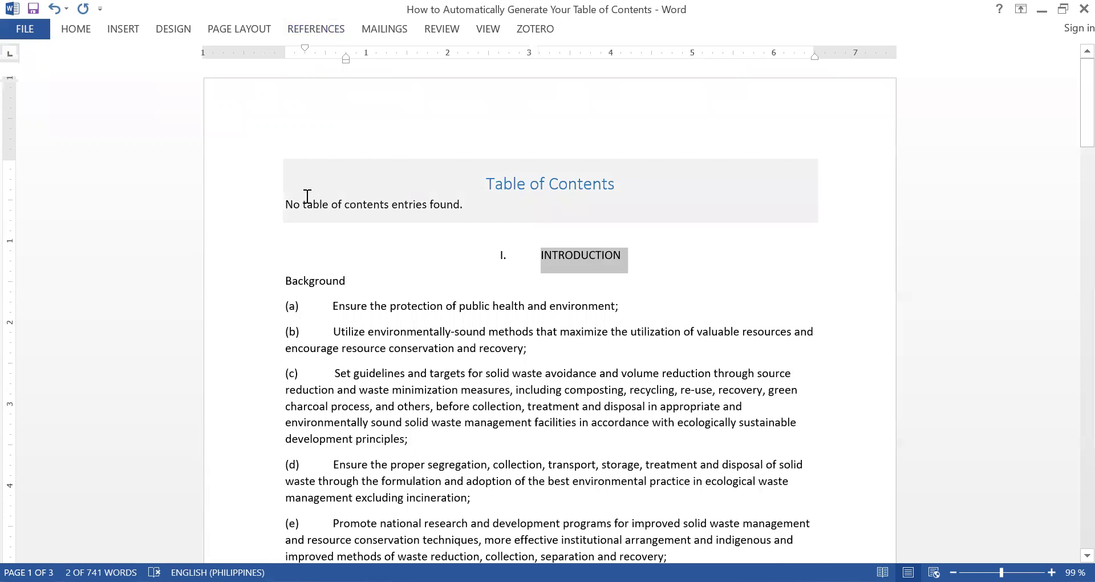
{"action": "left_click", "coordinate": [310, 32]}
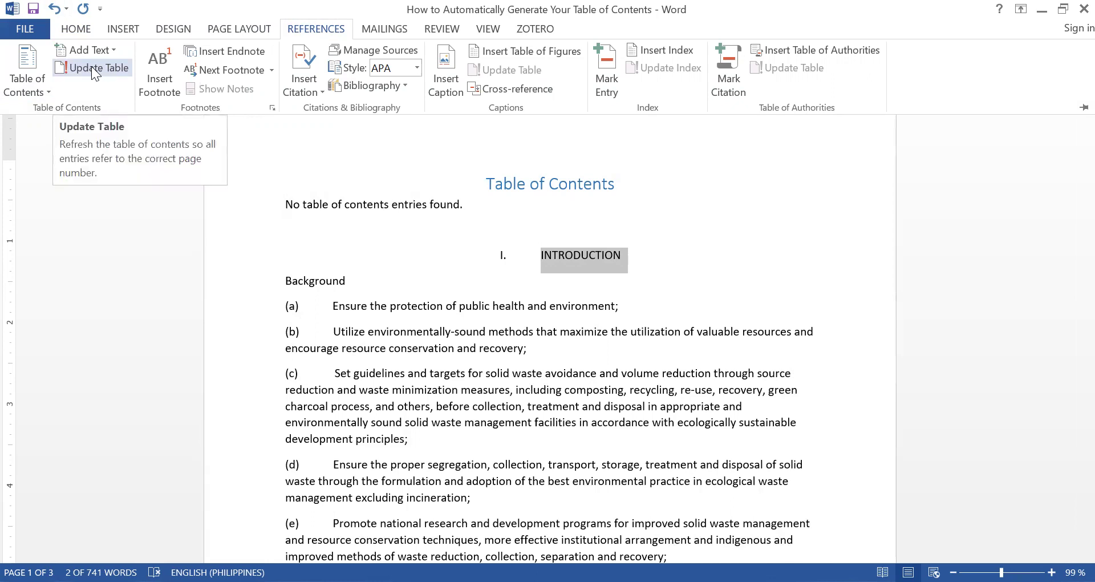
{"action": "left_click", "coordinate": [91, 67]}
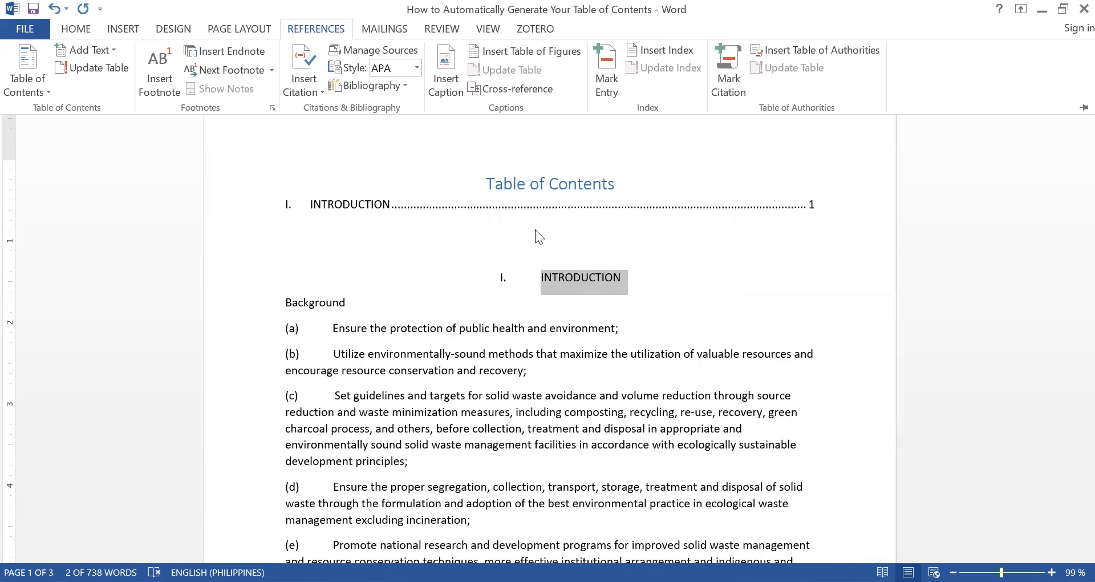
- Mark the Background subheading under INTRODUCTION as a Level 2 entry for the table of contents
{"action": "left_click", "coordinate": [359, 309]}
{"action": "left_click_drag", "start_coordinate": [353, 303], "coordinate": [277, 303]}
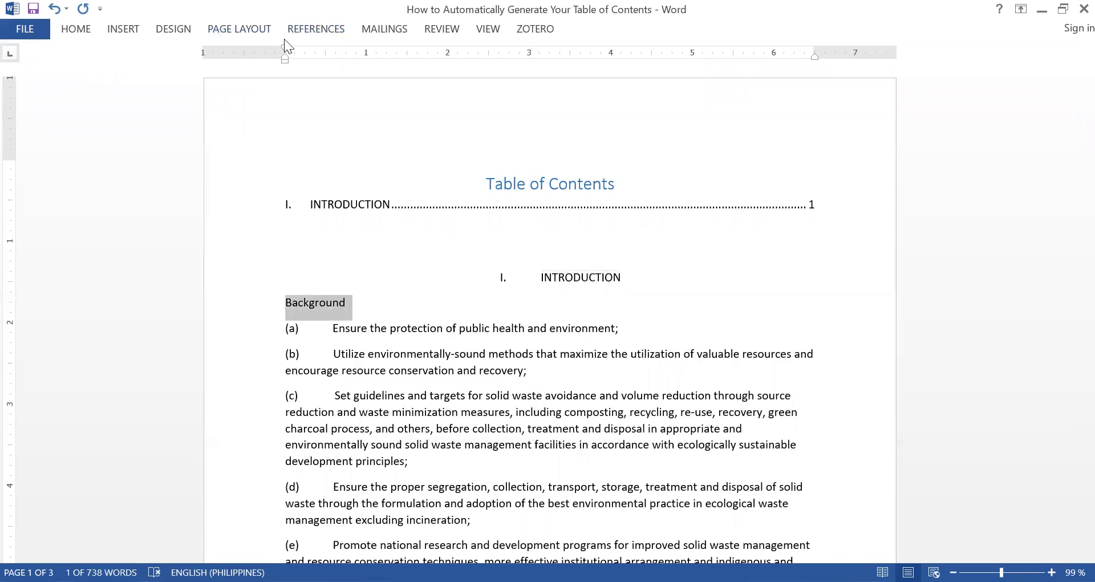
{"action": "left_click", "coordinate": [339, 37]}
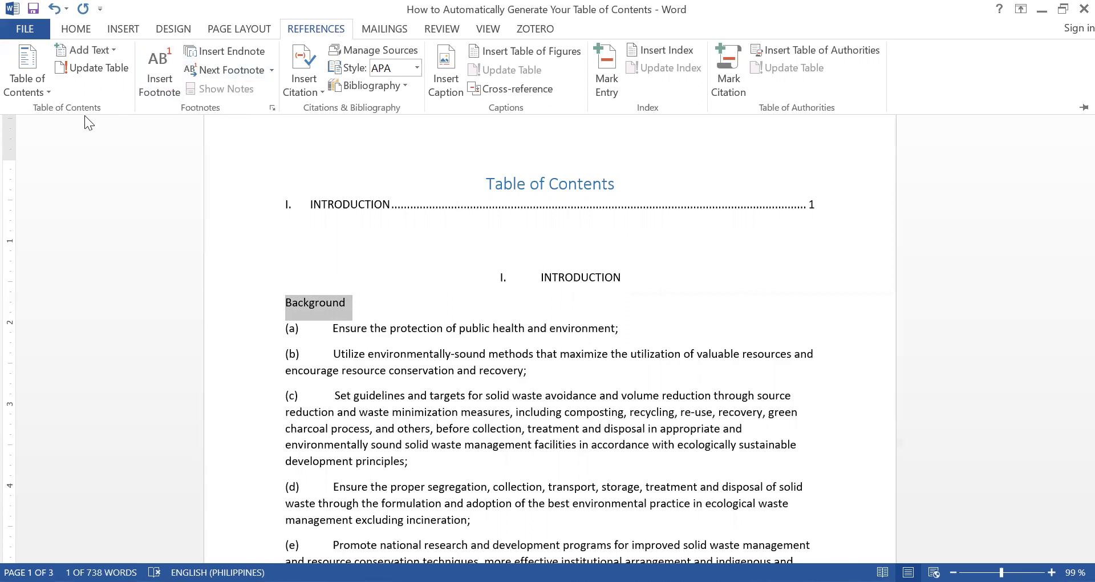
{"action": "left_click", "coordinate": [114, 49]}
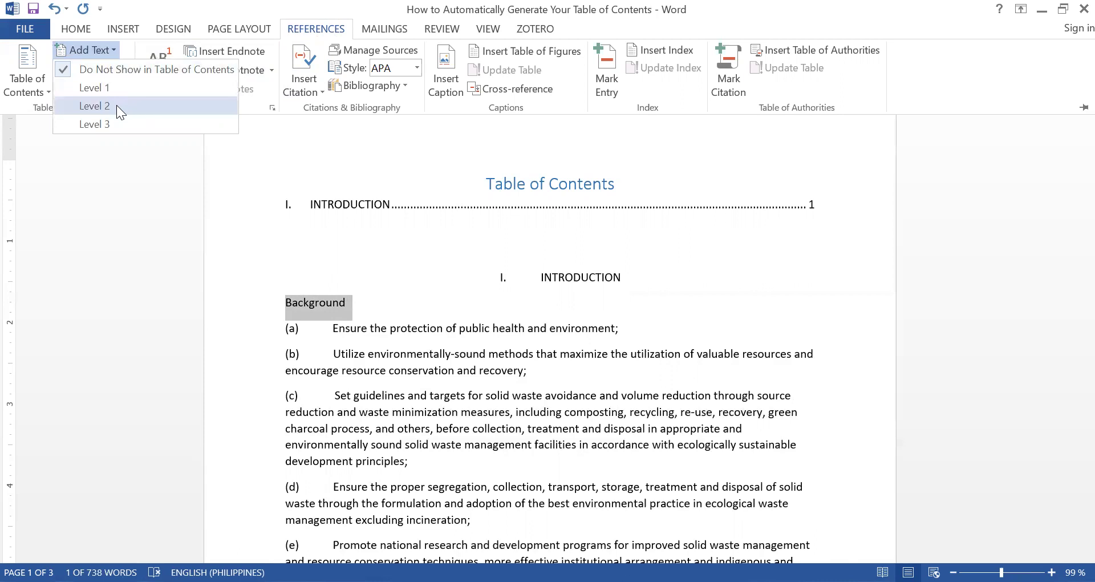
{"action": "left_click", "coordinate": [94, 106]}
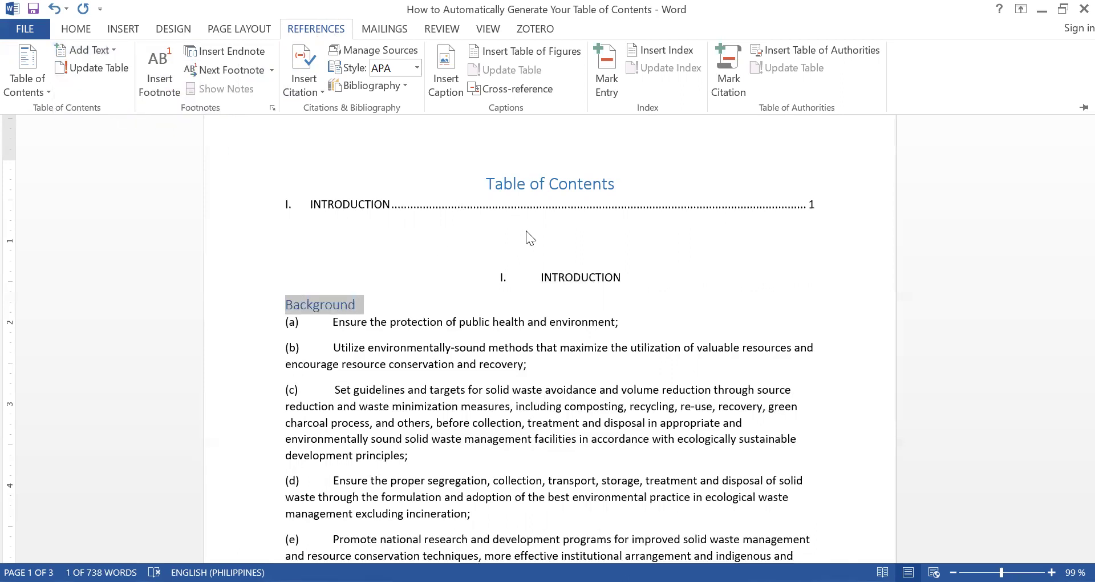
- Update the entire table of contents, not just the page numbers, to include the Background entry
{"action": "left_click", "coordinate": [541, 220]}
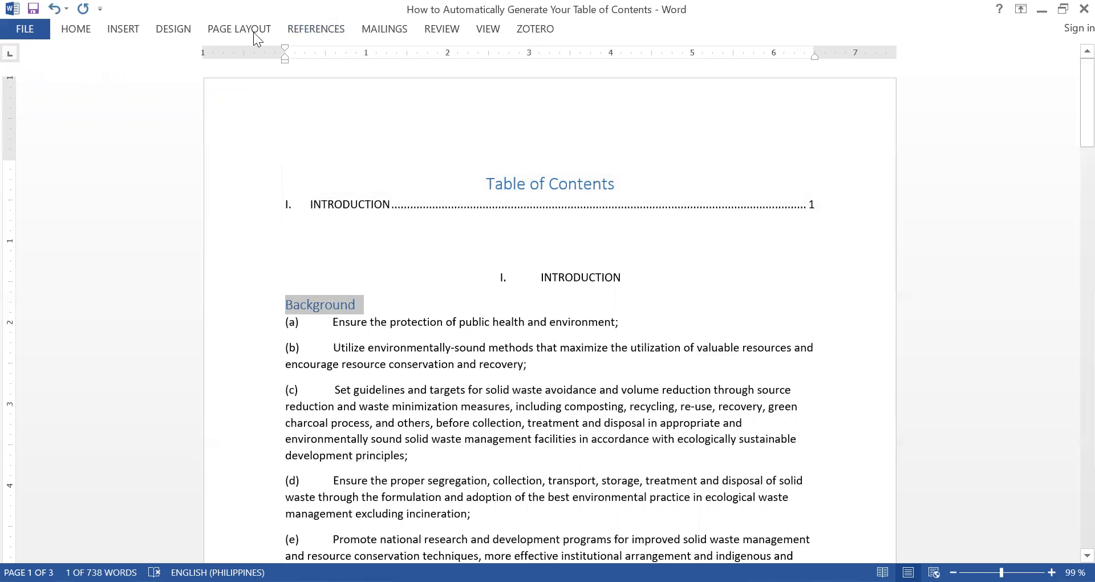
{"action": "left_click", "coordinate": [299, 30]}
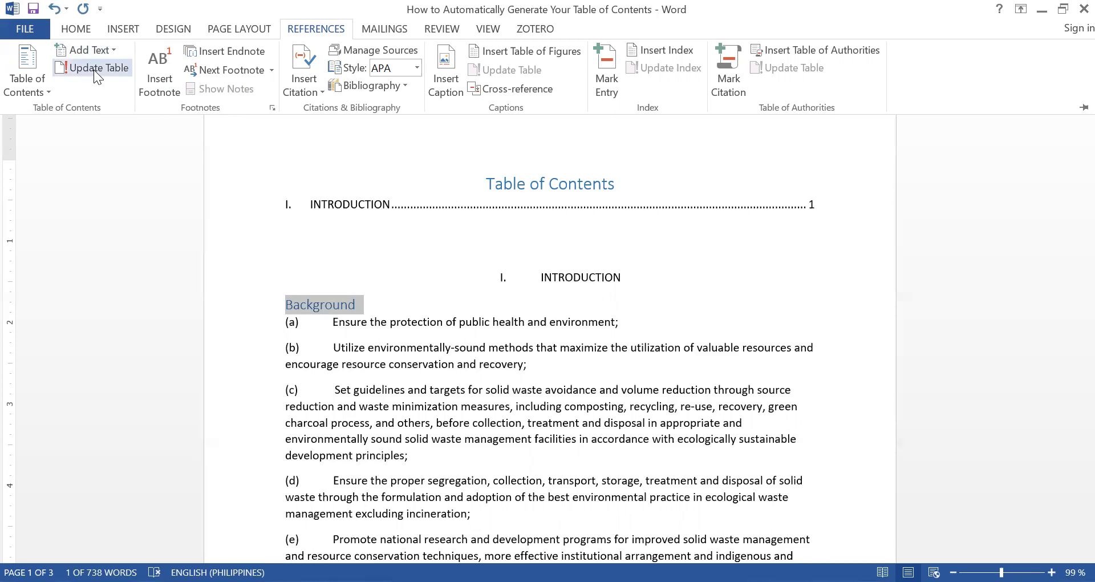
{"action": "left_click", "coordinate": [94, 69]}
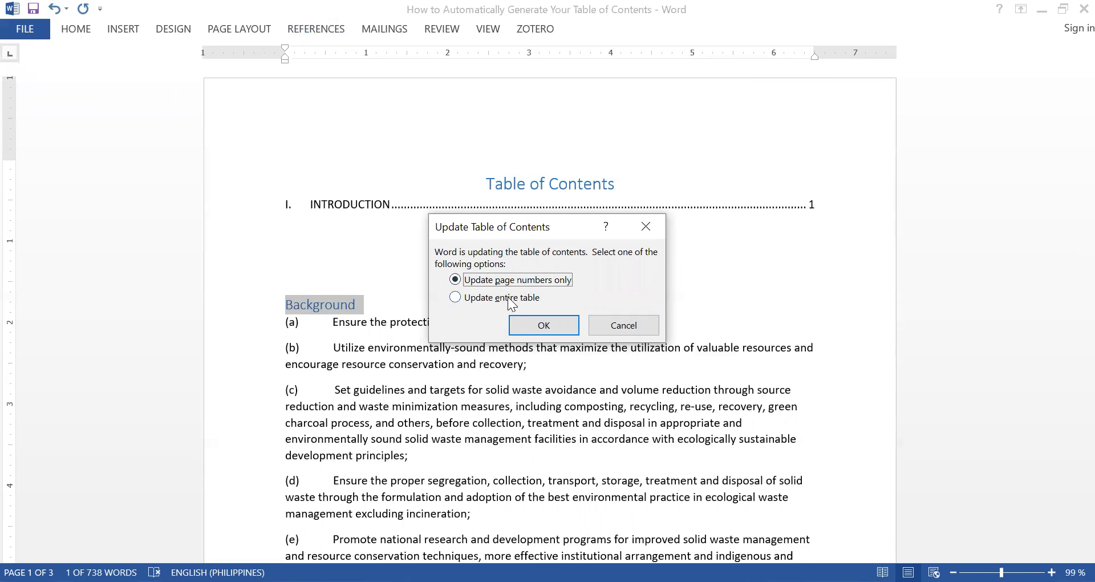
{"action": "left_click", "coordinate": [508, 297]}
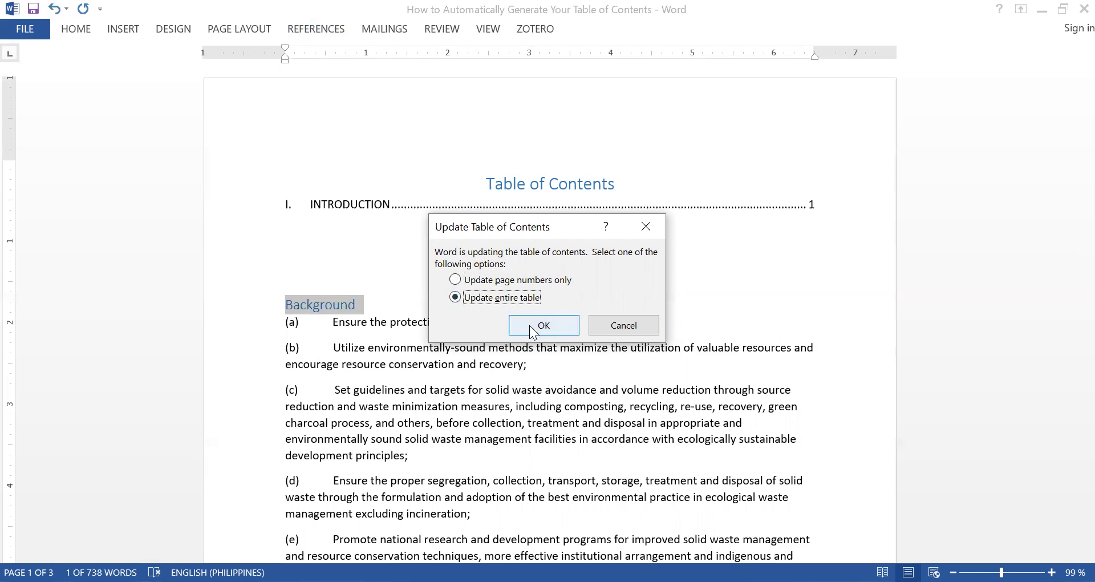
{"action": "left_click", "coordinate": [529, 325]}
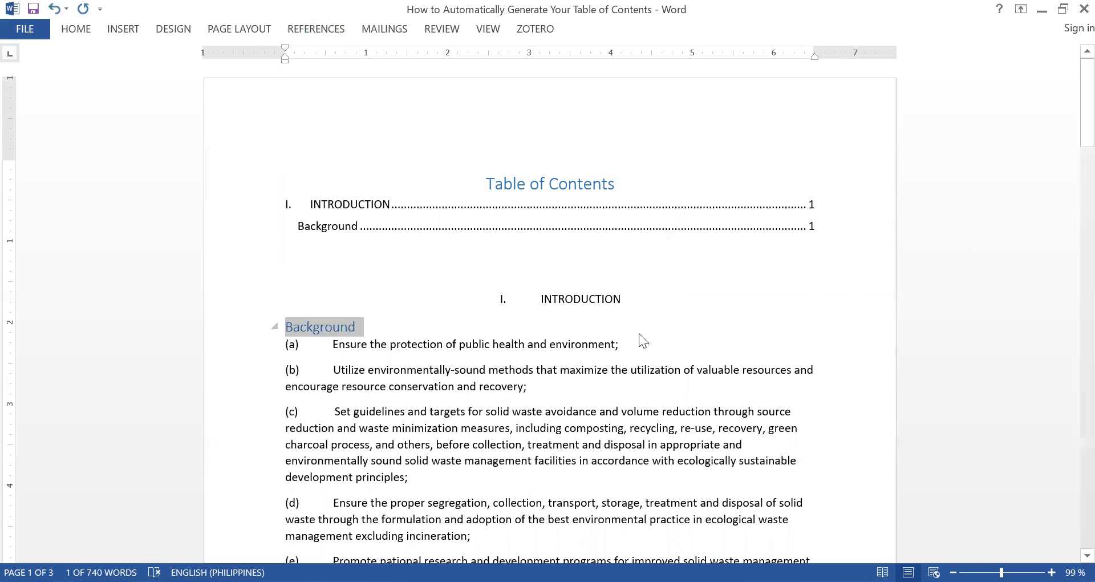
- Mark the II. METHODOLOGY heading as a Level 1 table of contents entry and center the heading
{"action": "scroll", "coordinate": [642, 333], "scroll_direction": "down", "scroll_amount": 3}
{"action": "scroll", "coordinate": [643, 333], "scroll_direction": "down", "scroll_amount": 1}
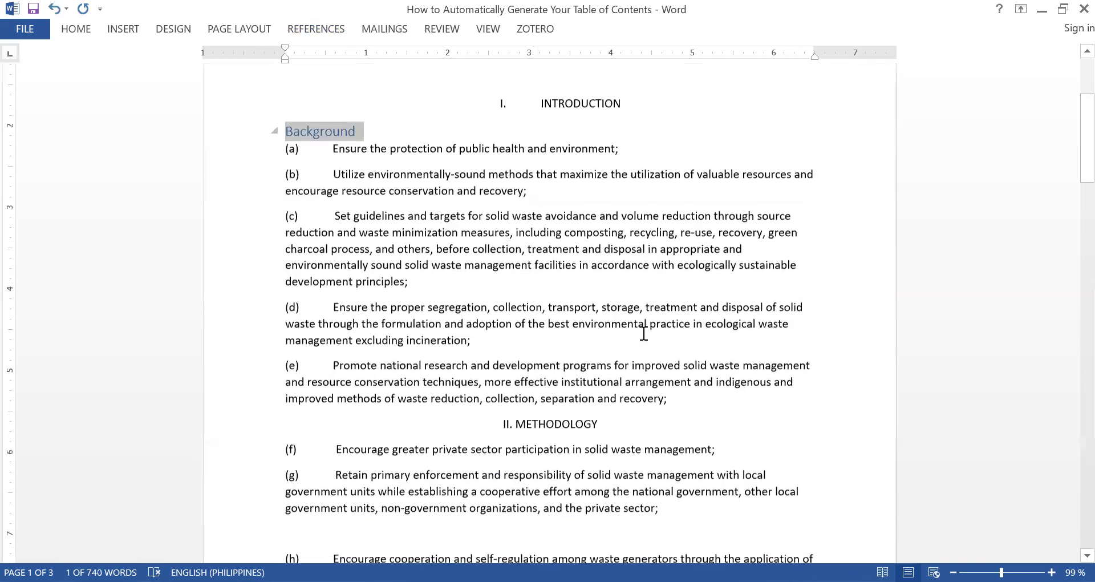
{"action": "left_click", "coordinate": [602, 424]}
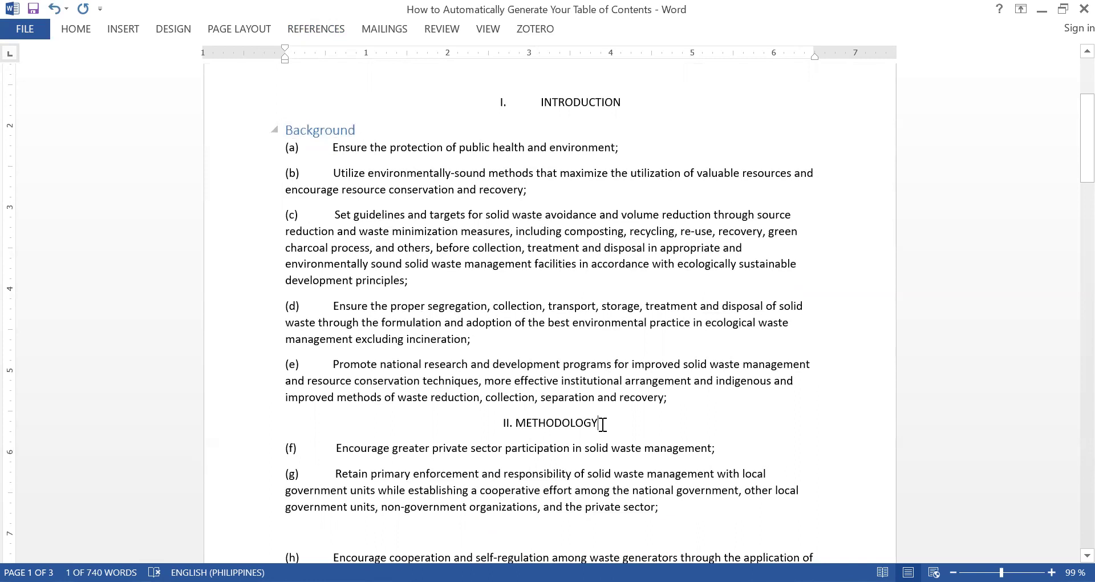
{"action": "left_click_drag", "start_coordinate": [602, 424], "coordinate": [499, 424]}
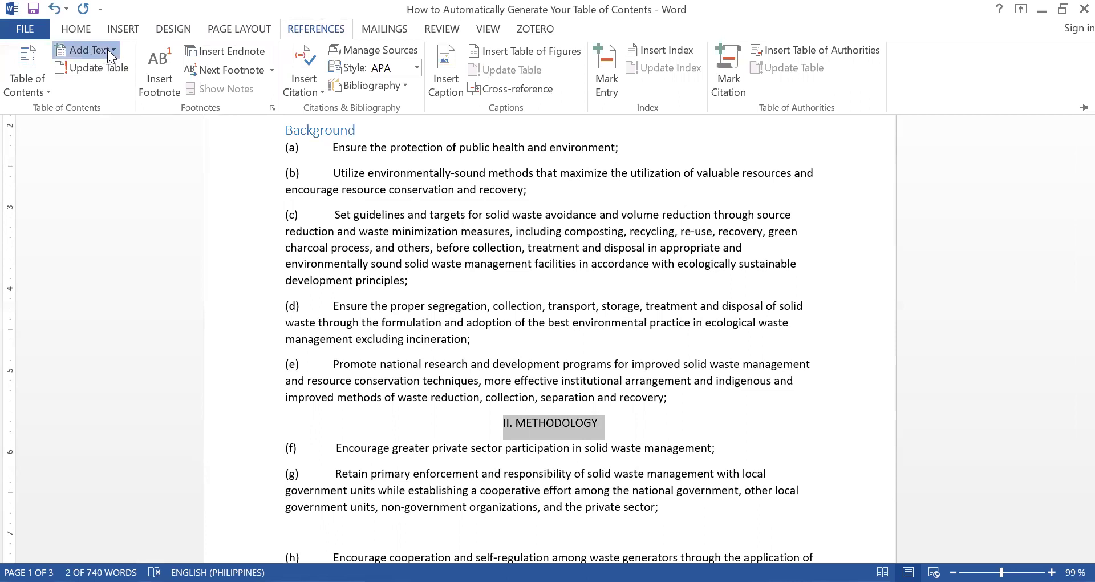
{"action": "left_click", "coordinate": [107, 49]}
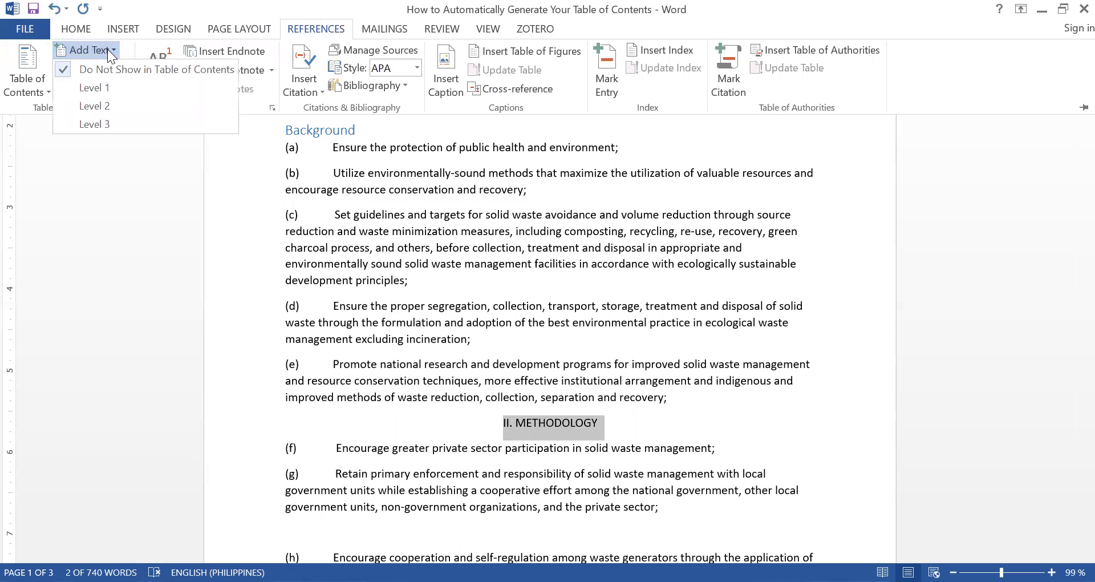
{"action": "left_click", "coordinate": [88, 93]}
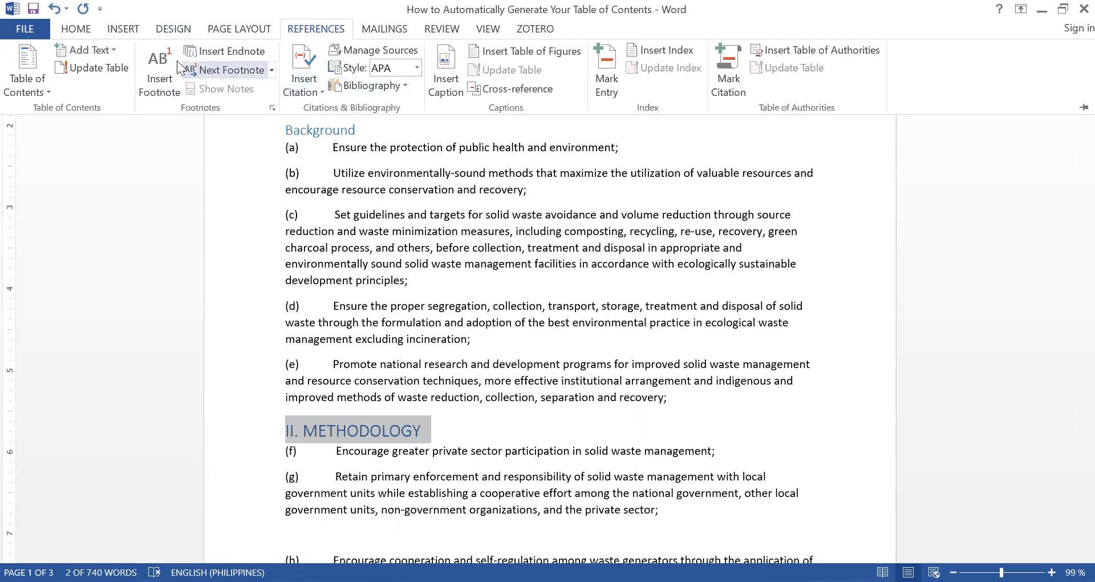
{"action": "left_click", "coordinate": [91, 30]}
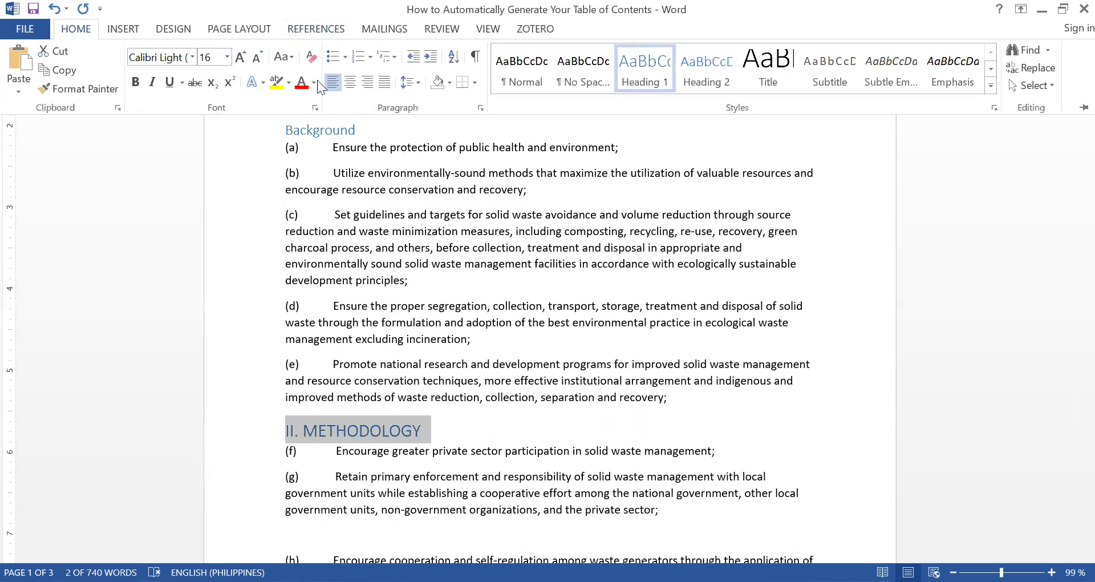
{"action": "left_click", "coordinate": [350, 83]}
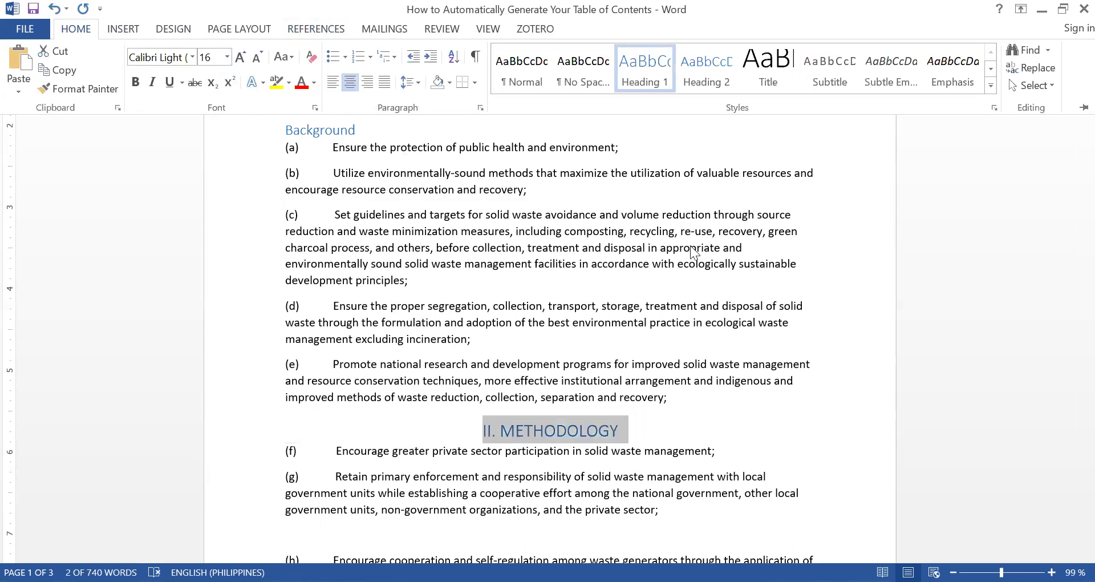
- Update the entire table of contents, not just the page numbers, to include the II. METHODOLOGY entry
{"action": "left_click", "coordinate": [739, 173]}
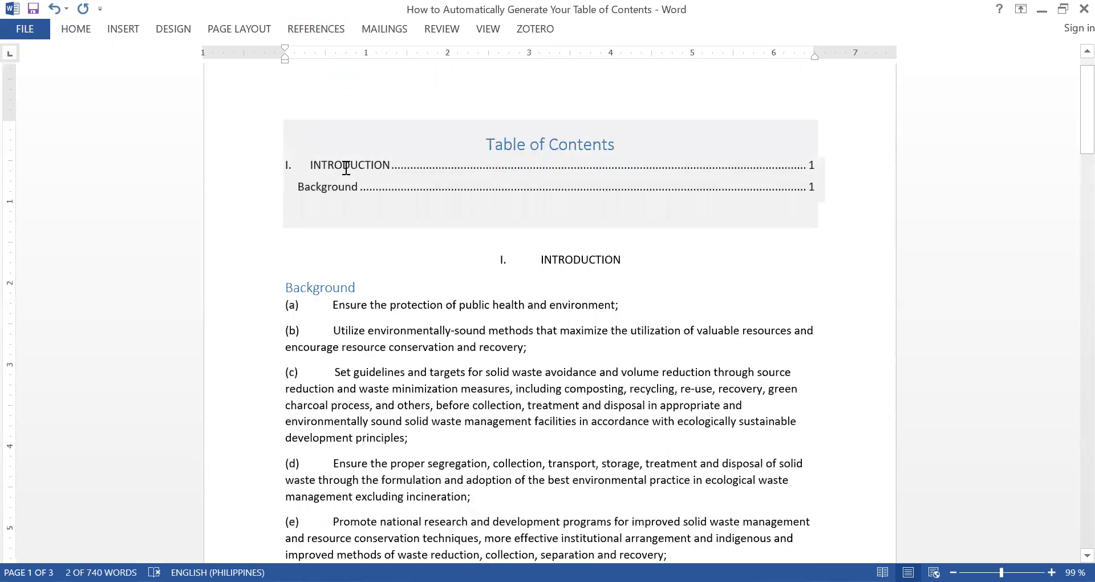
{"action": "left_click", "coordinate": [343, 164]}
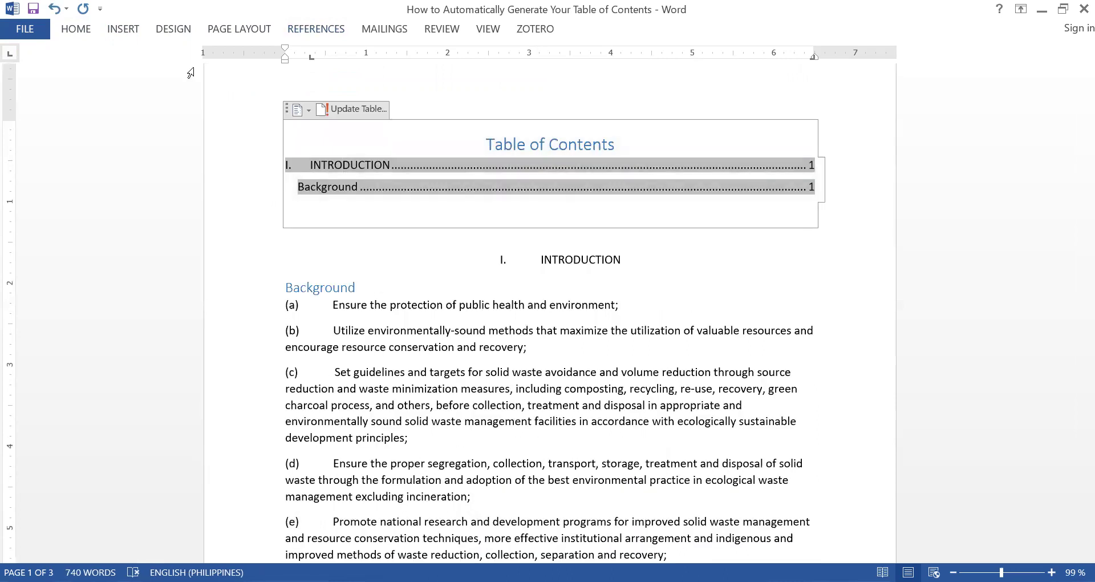
{"action": "left_click", "coordinate": [299, 30]}
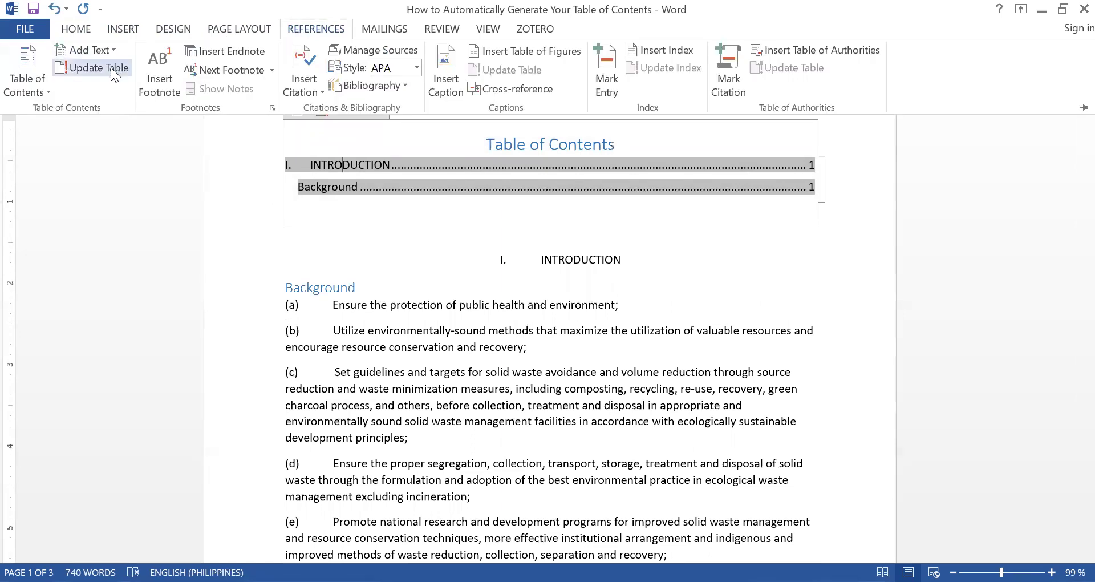
{"action": "left_click", "coordinate": [110, 68]}
{"action": "left_click", "coordinate": [490, 297]}
{"action": "left_click", "coordinate": [543, 324]}
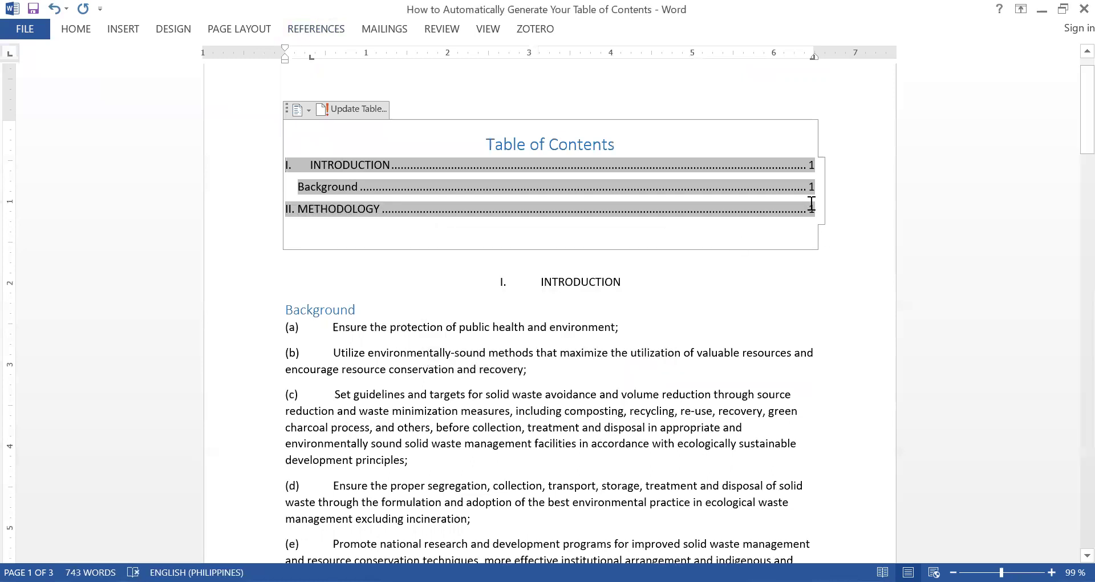
{"action": "left_click", "coordinate": [556, 233]}
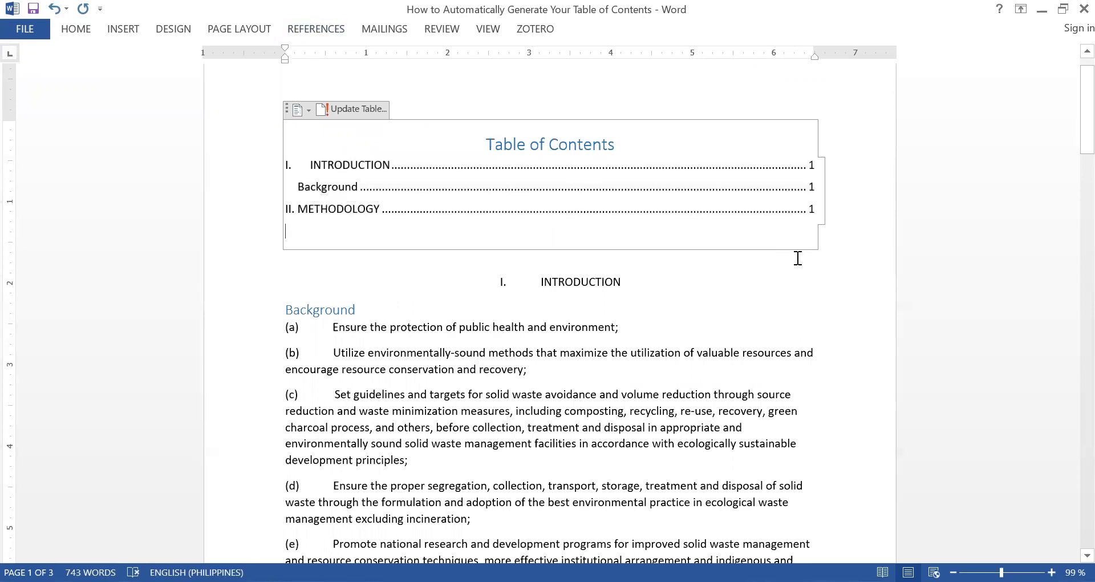
- Mark the III. RESULTS AND DISCUSSION heading as a Level 1 table of contents entry and center the heading
{"action": "scroll", "coordinate": [848, 249], "scroll_direction": "down", "scroll_amount": 3}
{"action": "scroll", "coordinate": [848, 249], "scroll_direction": "down", "scroll_amount": 3}
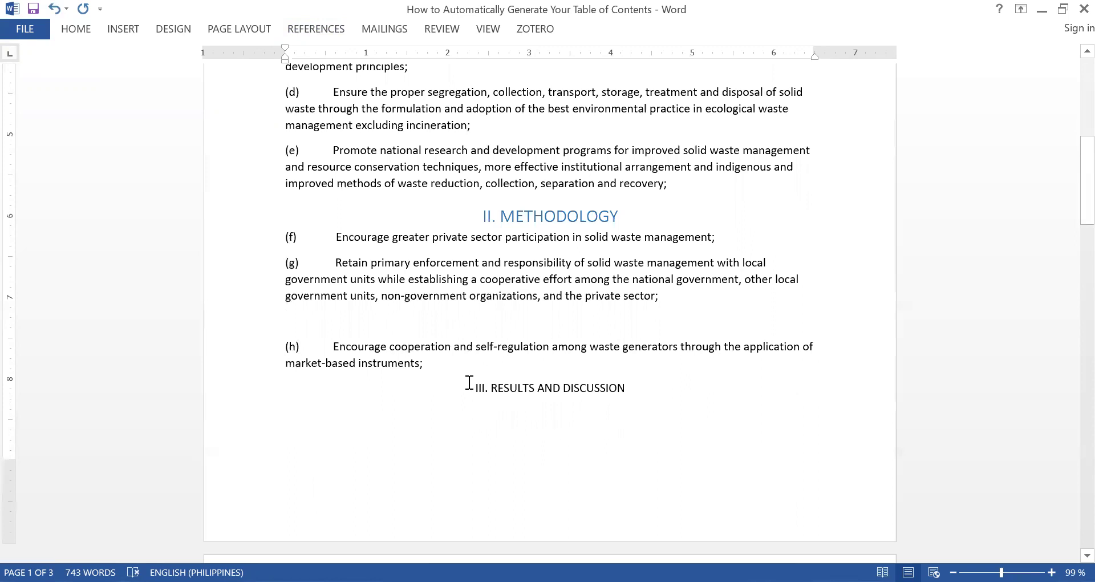
{"action": "left_click_drag", "start_coordinate": [469, 382], "coordinate": [668, 383]}
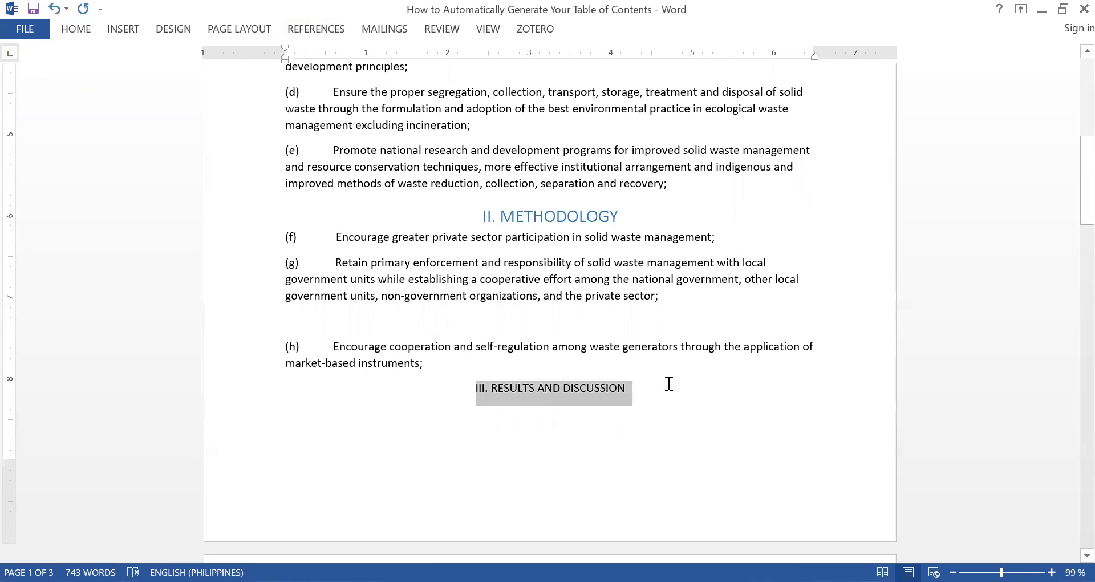
{"action": "left_click", "coordinate": [289, 27]}
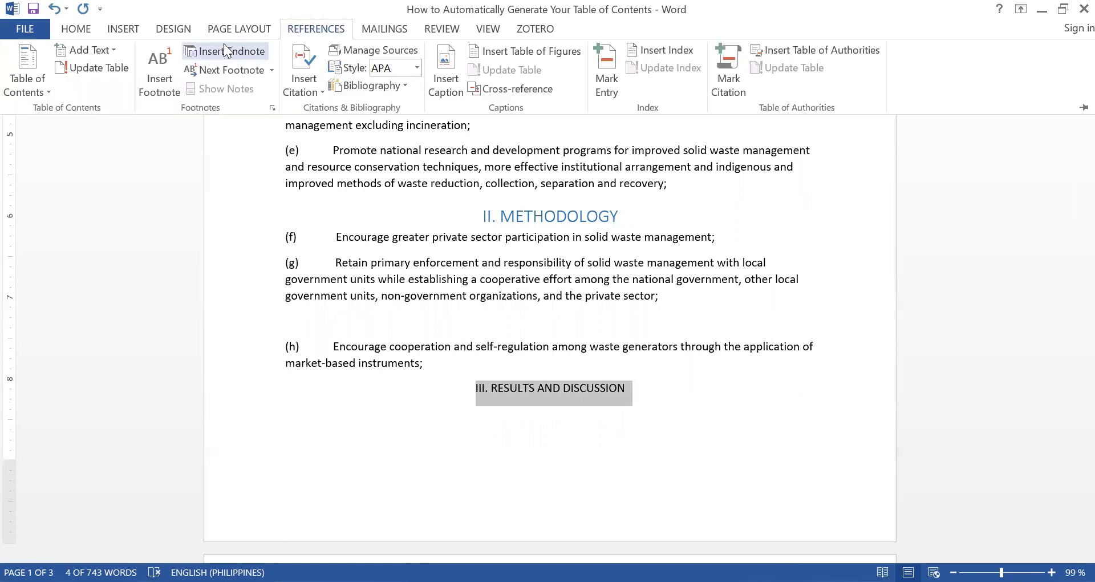
{"action": "left_click", "coordinate": [118, 52]}
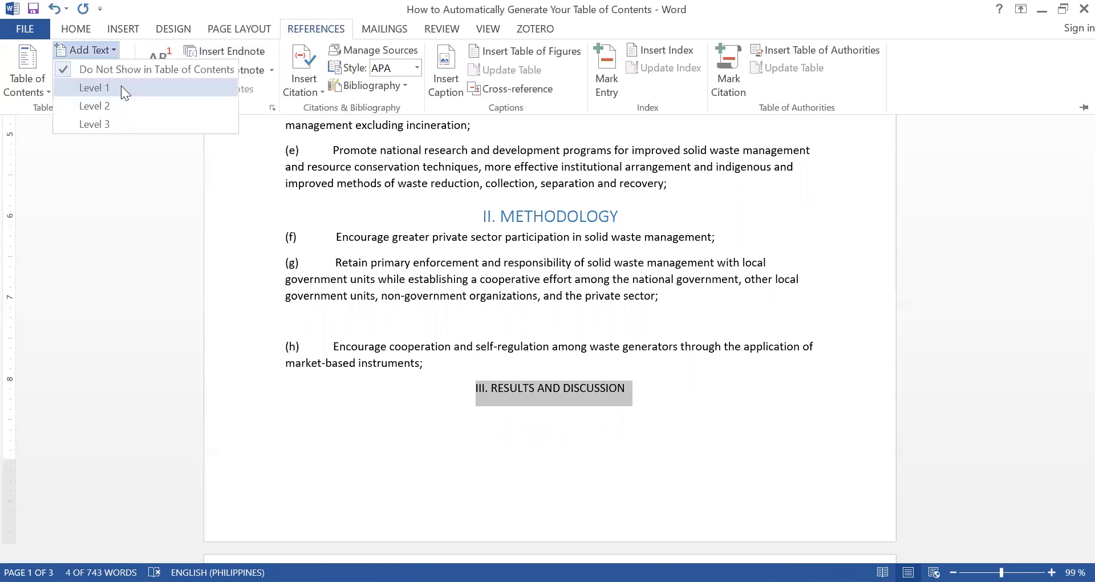
{"action": "left_click", "coordinate": [120, 87]}
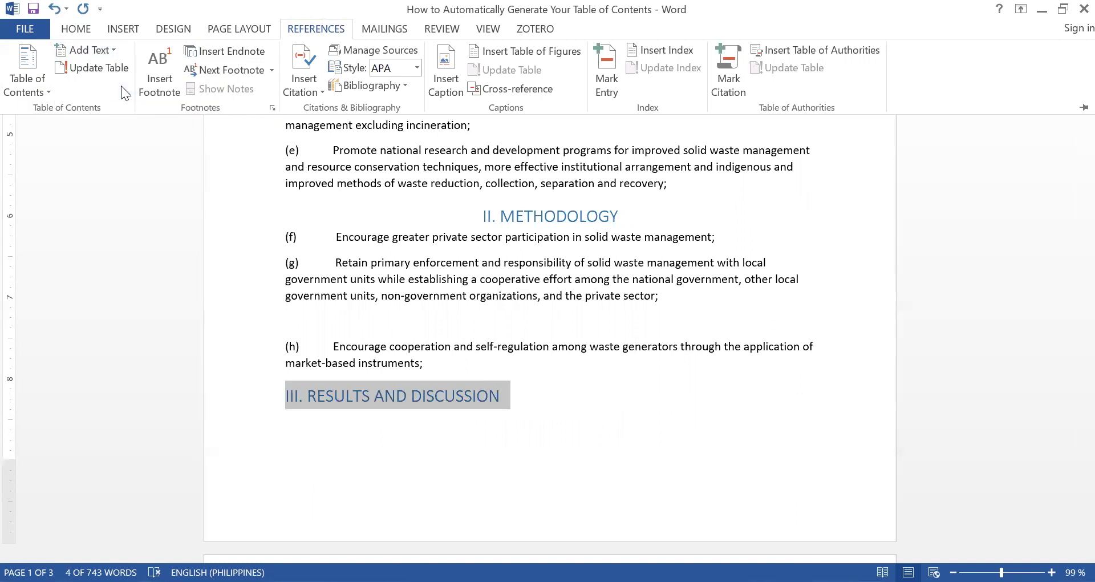
{"action": "left_click", "coordinate": [85, 29]}
{"action": "left_click", "coordinate": [349, 82]}
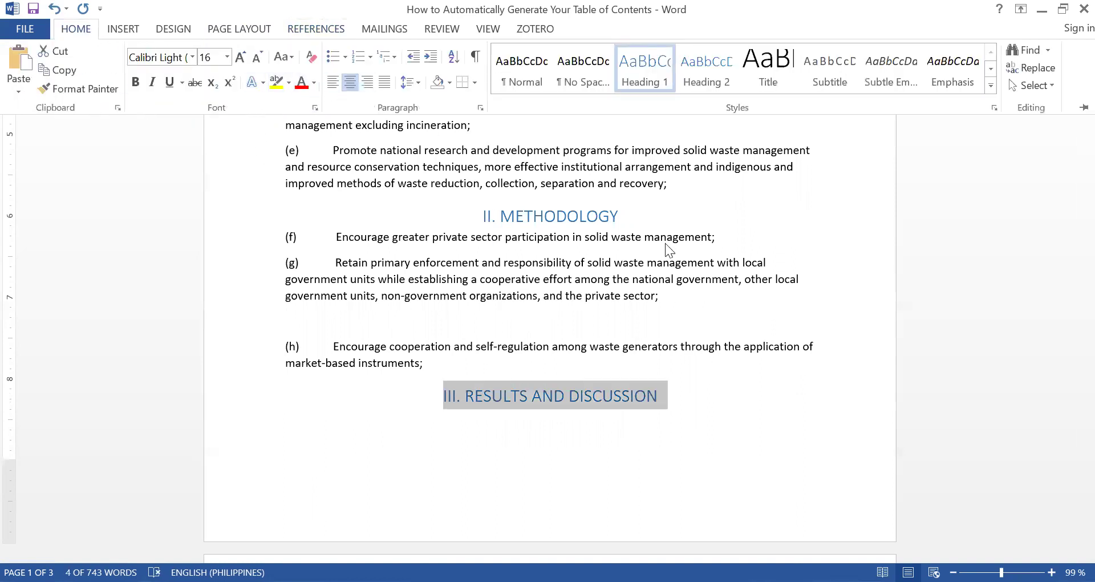
- Update the entire table of contents, not just the page numbers, to include the III. RESULTS AND DISCUSSION entry
{"action": "scroll", "coordinate": [777, 217], "scroll_direction": "up", "scroll_amount": 8}
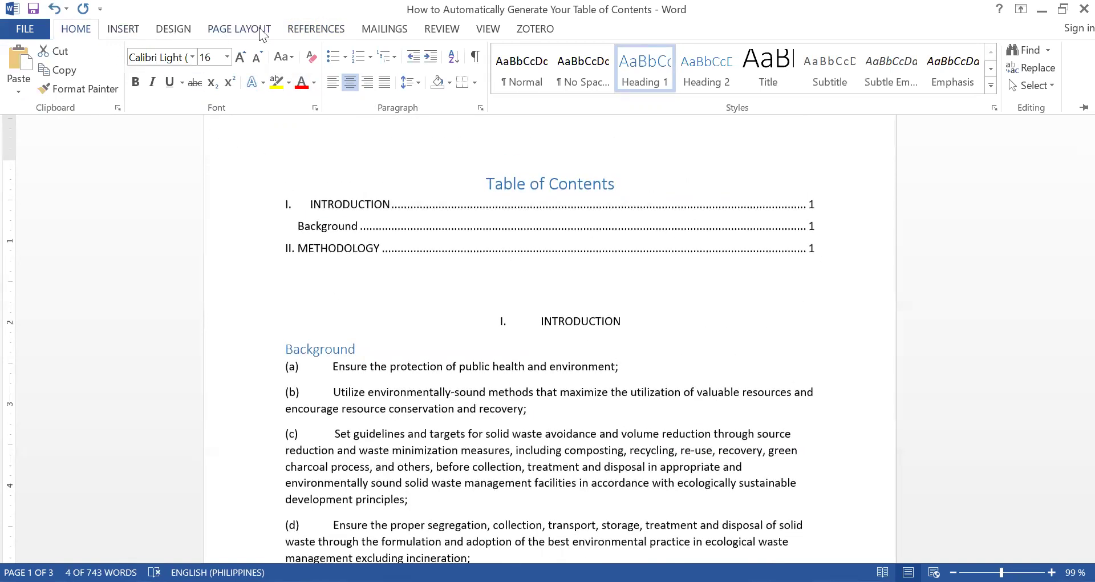
{"action": "left_click", "coordinate": [316, 29]}
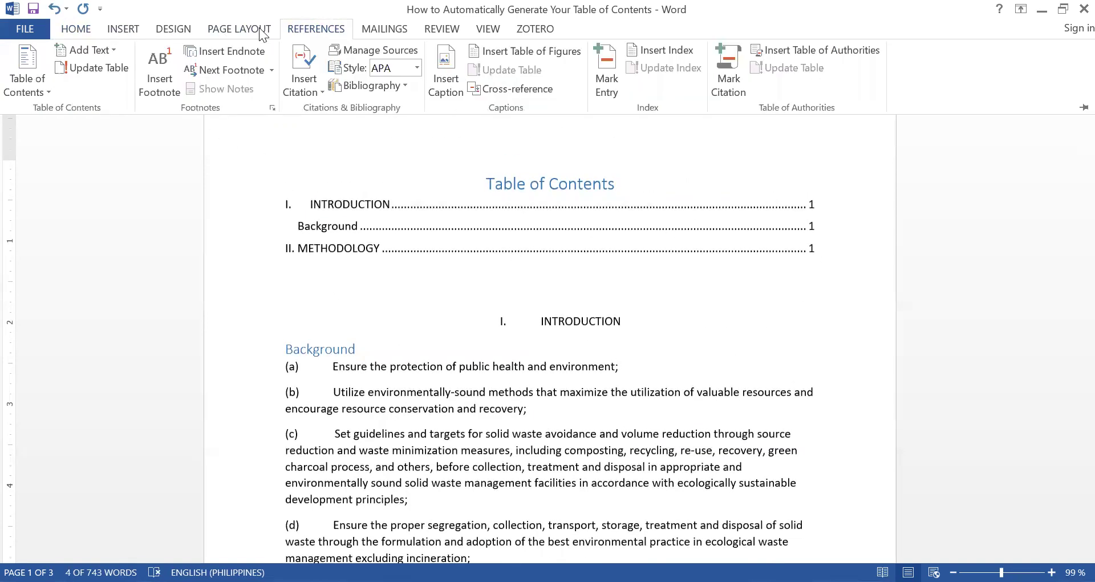
{"action": "left_click", "coordinate": [102, 70]}
{"action": "left_click", "coordinate": [485, 301]}
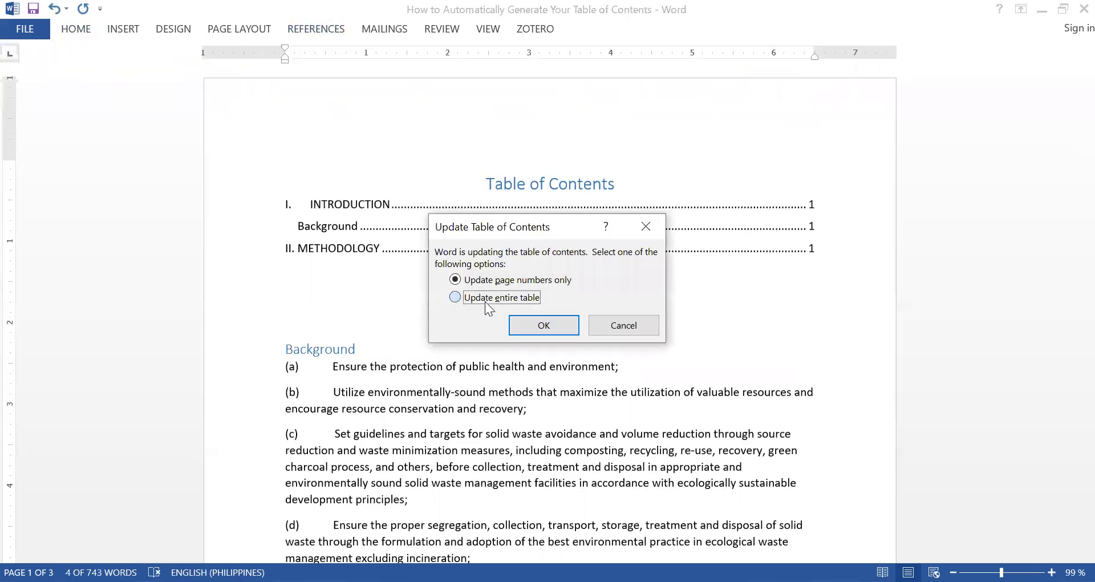
{"action": "left_click", "coordinate": [527, 321]}
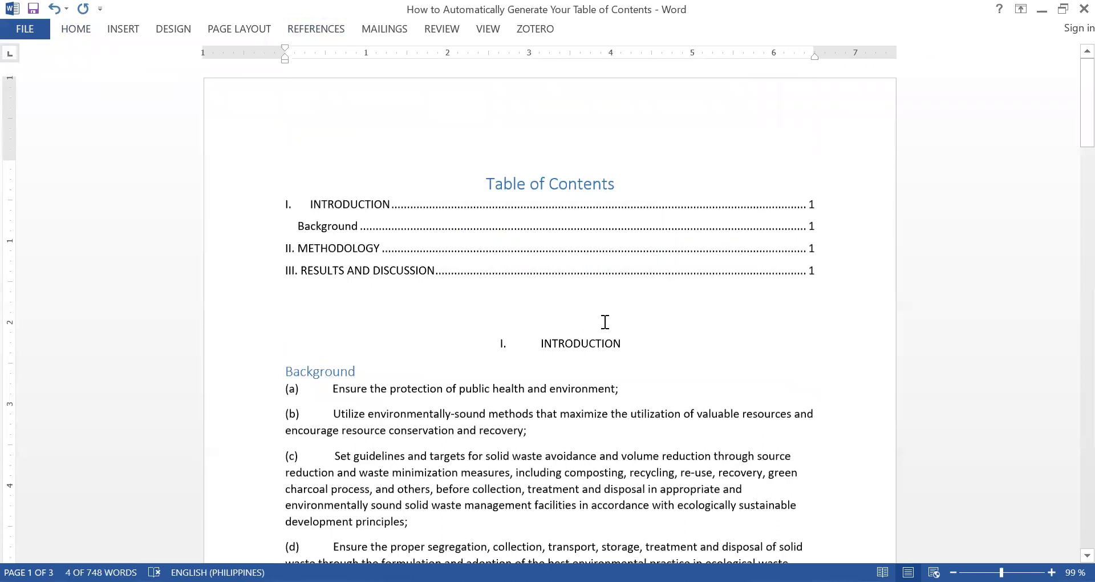
- Add a new "Consumer electronics" subheading line on page 2, directly above item (g) about consumer electronics
{"action": "scroll", "coordinate": [564, 343], "scroll_direction": "down", "scroll_amount": 3}
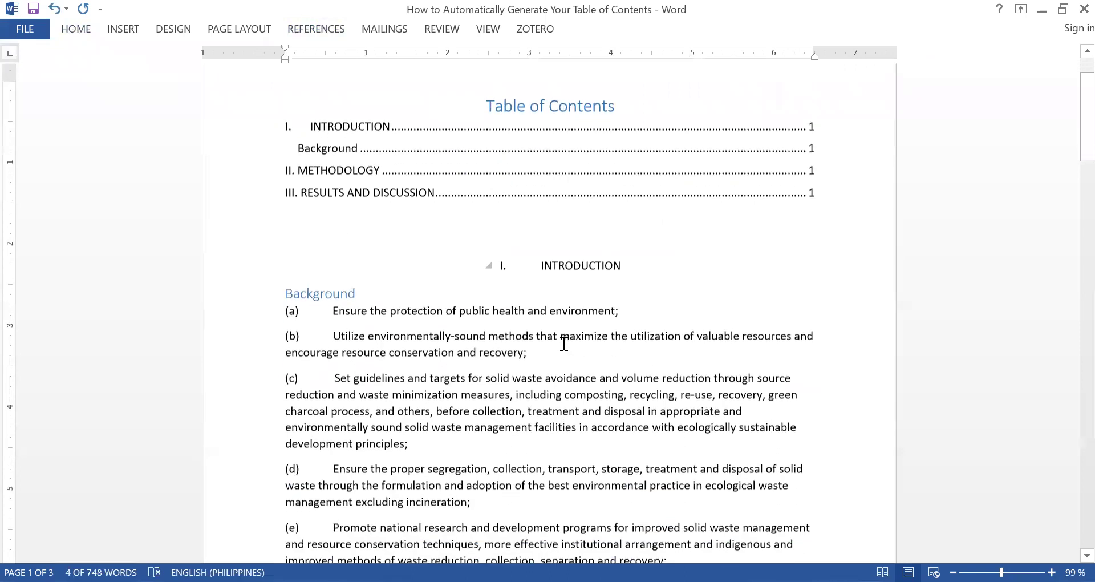
{"action": "scroll", "coordinate": [564, 343], "scroll_direction": "down", "scroll_amount": 18}
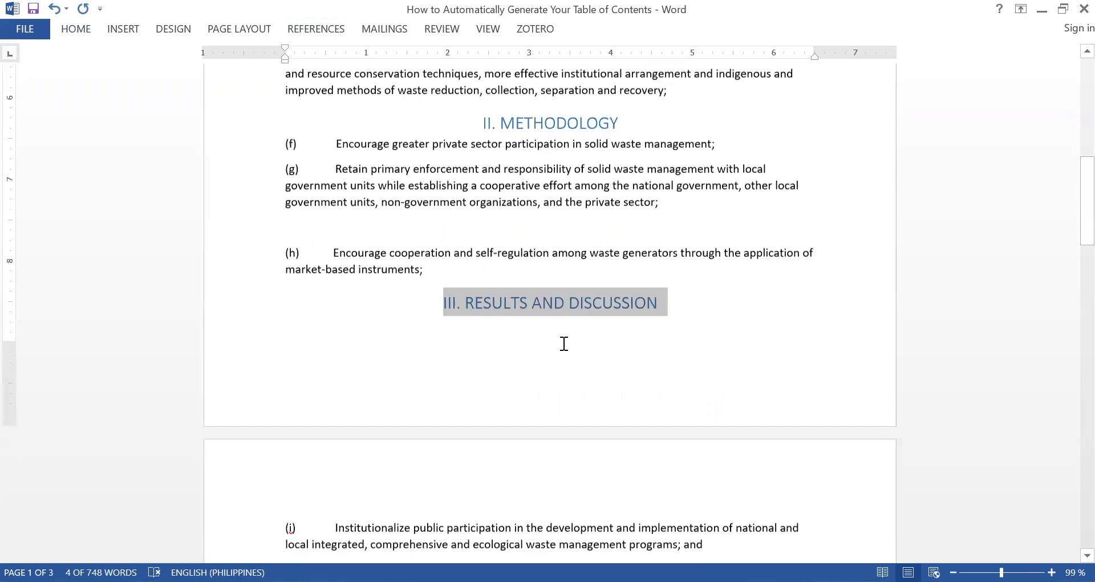
{"action": "scroll", "coordinate": [564, 344], "scroll_direction": "down", "scroll_amount": 14}
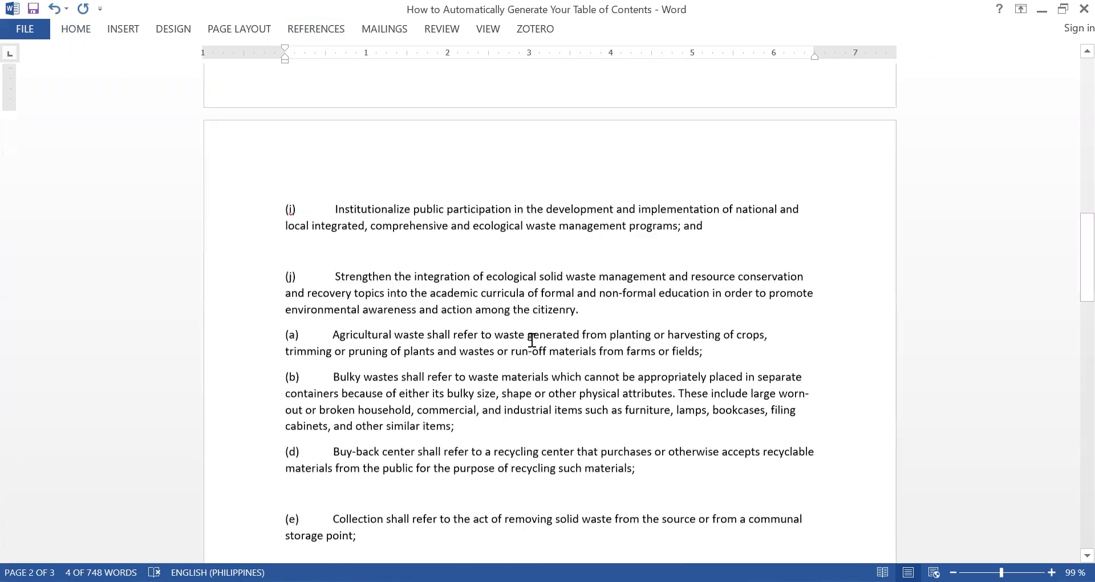
{"action": "scroll", "coordinate": [532, 340], "scroll_direction": "down", "scroll_amount": 5}
{"action": "scroll", "coordinate": [532, 340], "scroll_direction": "down", "scroll_amount": 6}
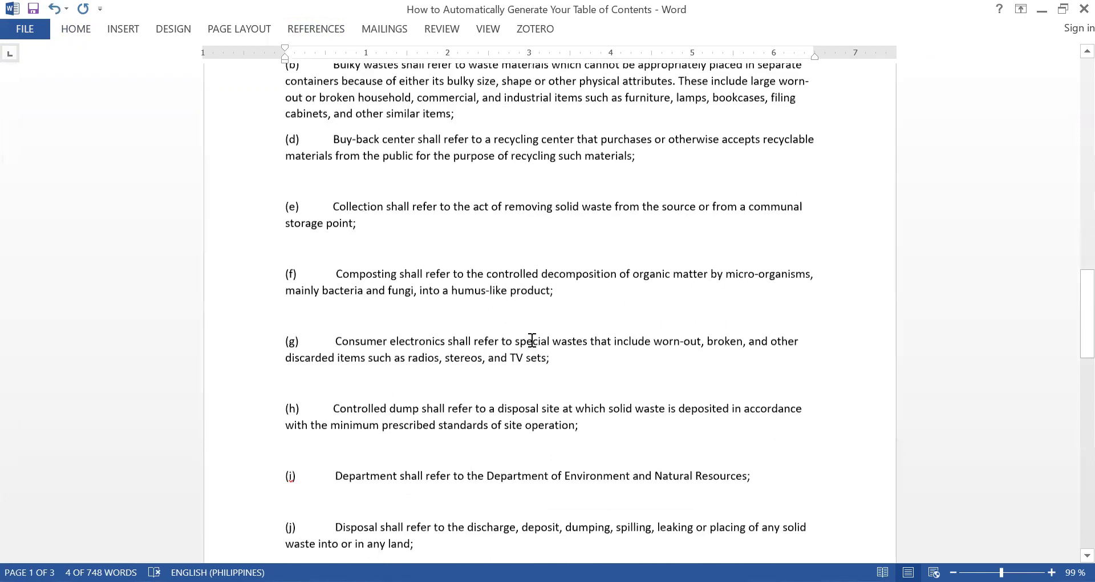
{"action": "scroll", "coordinate": [532, 340], "scroll_direction": "down", "scroll_amount": 15}
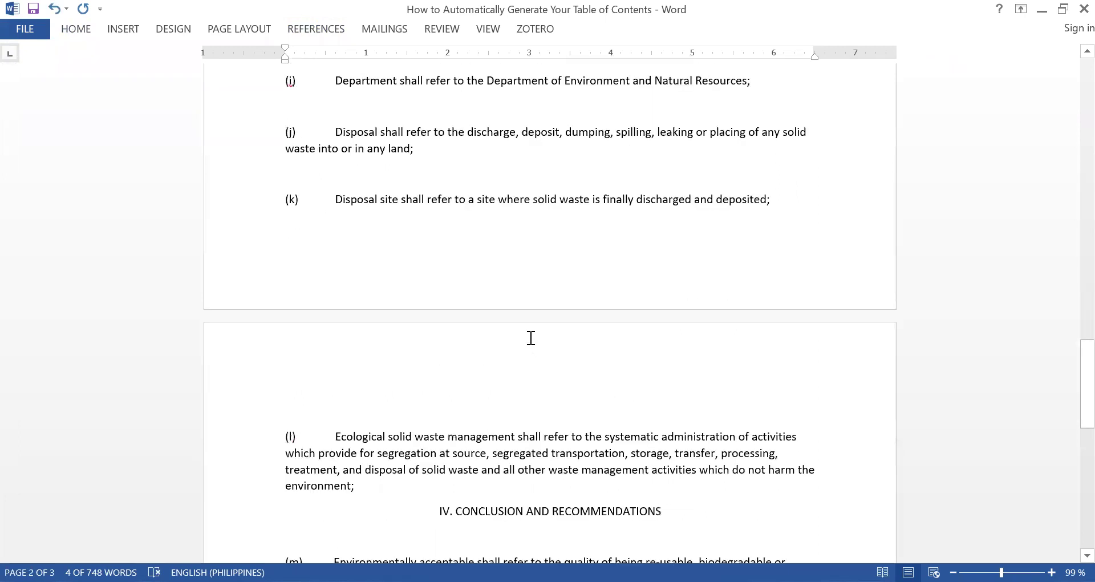
{"action": "scroll", "coordinate": [530, 339], "scroll_direction": "up", "scroll_amount": 9}
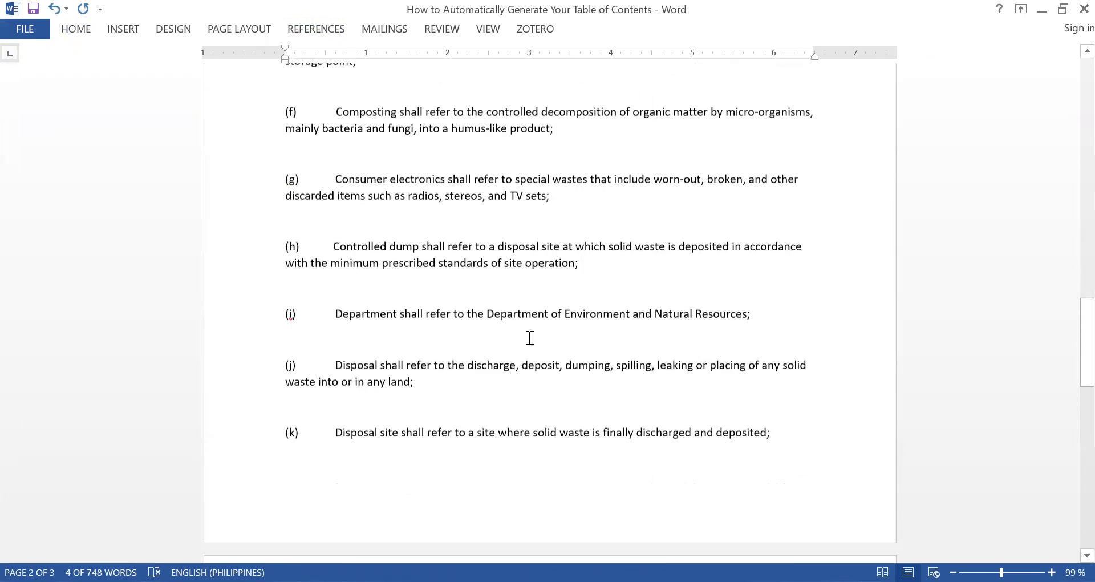
{"action": "scroll", "coordinate": [530, 338], "scroll_direction": "up", "scroll_amount": 14}
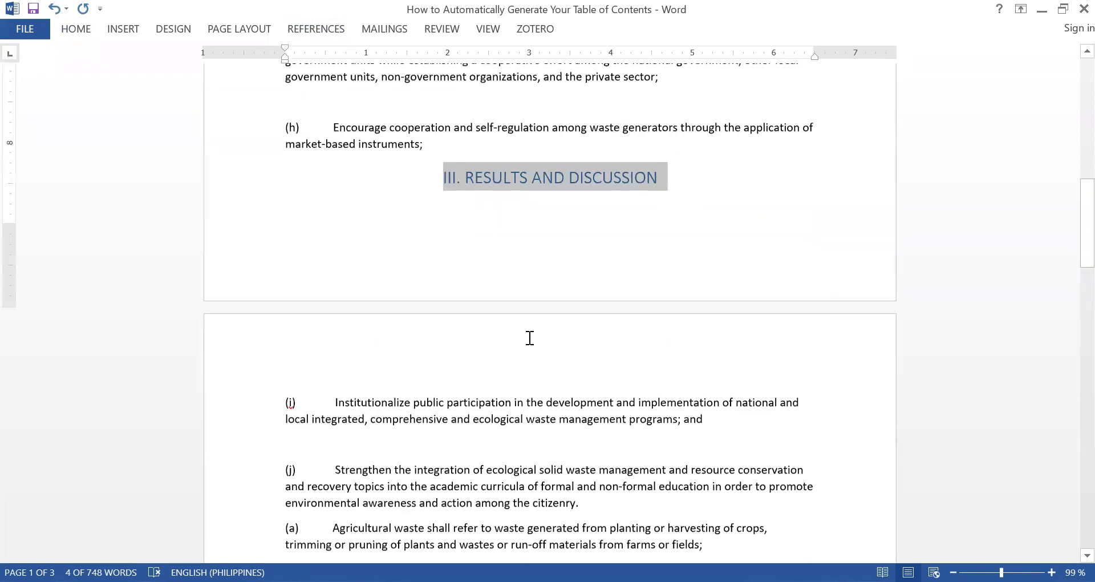
{"action": "scroll", "coordinate": [403, 330], "scroll_direction": "down", "scroll_amount": 18}
{"action": "left_click", "coordinate": [297, 356]}
{"action": "key", "text": "Return"}
{"action": "type", "text": "Con"}
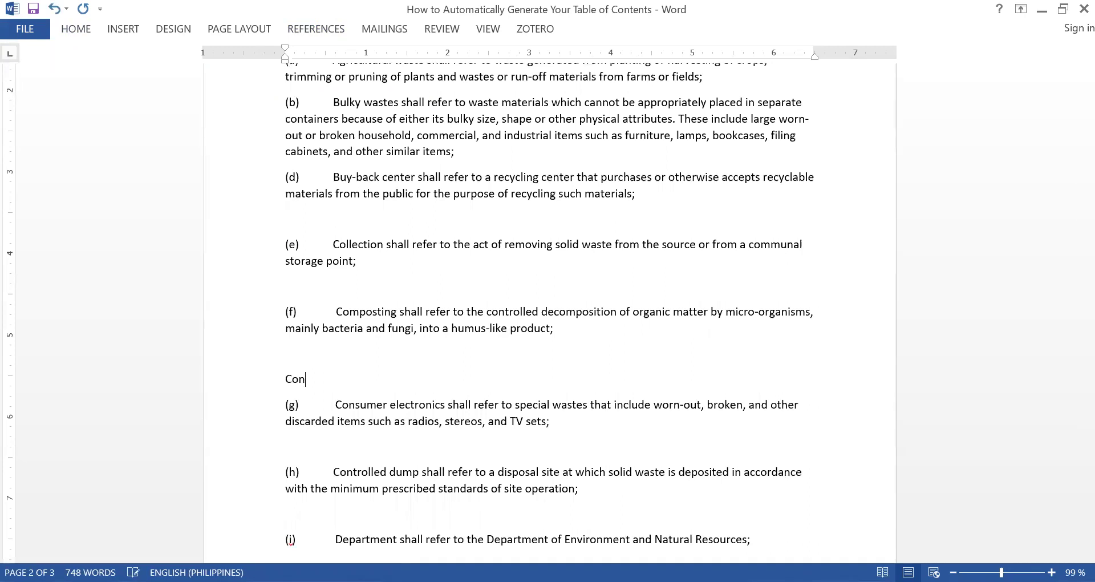
{"action": "type", "text": "sumer electronics"}
- Mark the Consumer electronics subheading as a Level 2 entry for the table of contents
{"action": "key", "text": "shift+Up"}
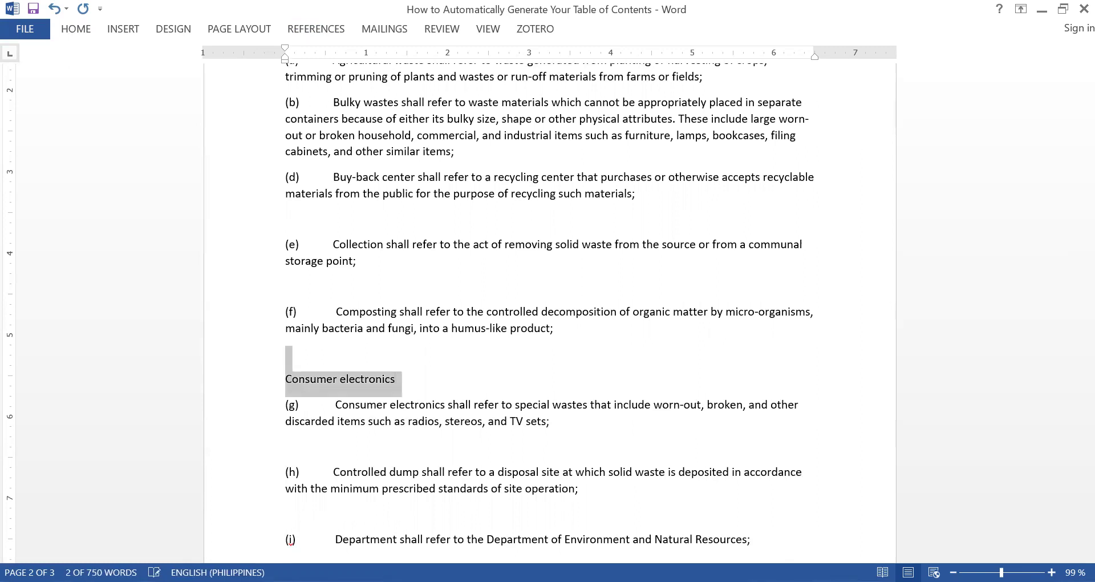
{"action": "left_click", "coordinate": [335, 30]}
{"action": "left_click", "coordinate": [115, 49]}
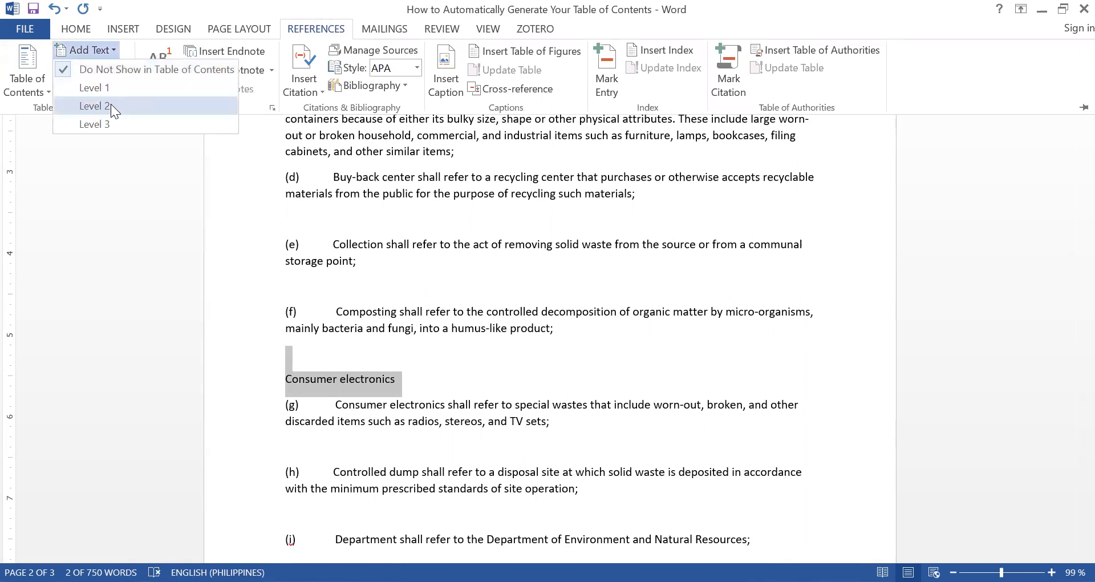
{"action": "left_click", "coordinate": [110, 105]}
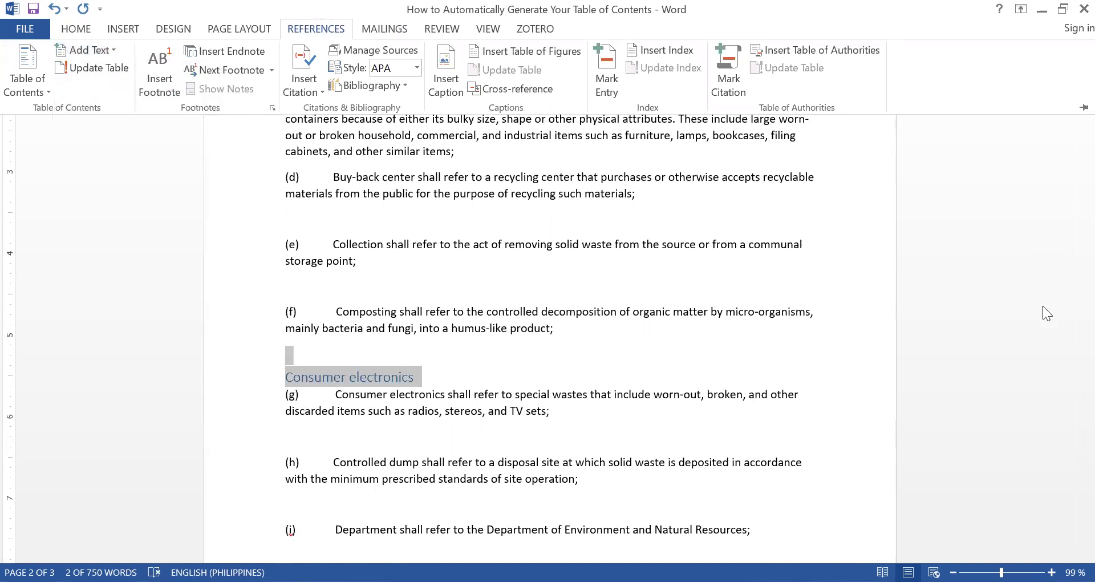
- Update the entire table of contents, not just the page numbers, to include the Consumer electronics entry
{"action": "scroll", "coordinate": [769, 171], "scroll_direction": "up", "scroll_amount": 15}
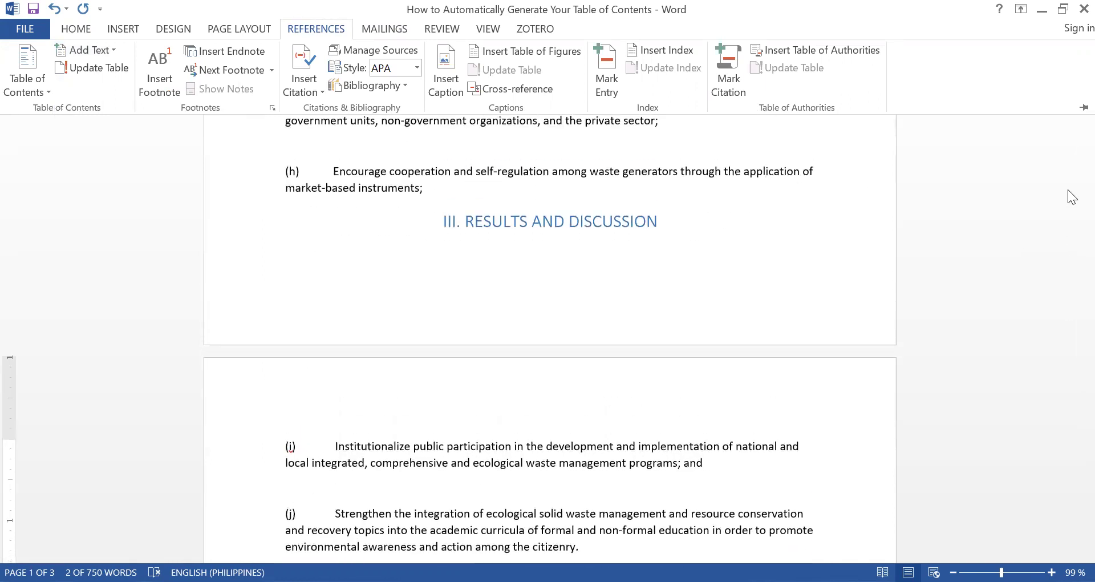
{"action": "scroll", "coordinate": [1071, 189], "scroll_direction": "up", "scroll_amount": 12}
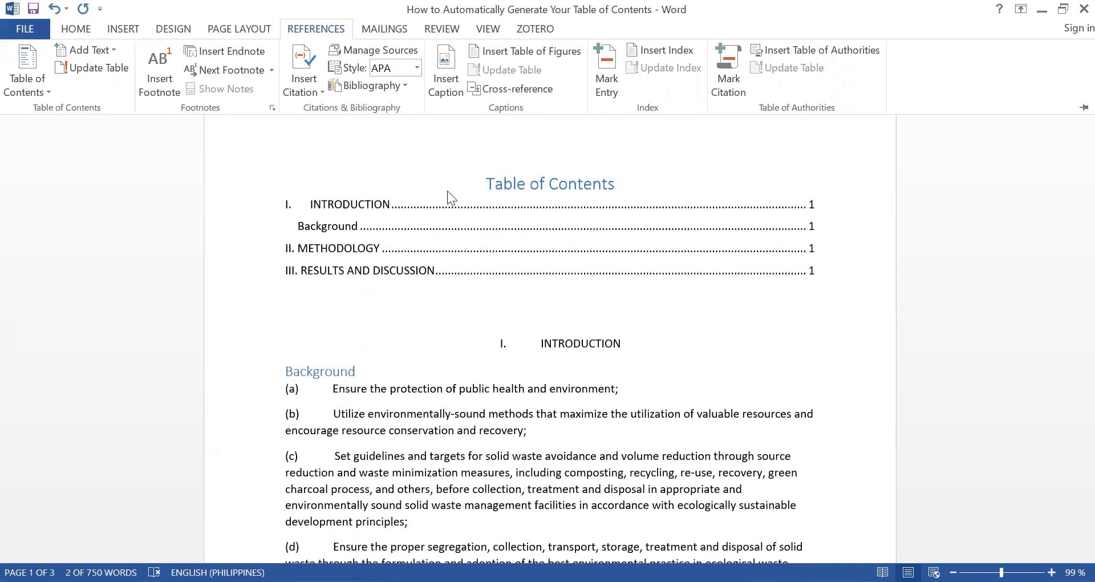
{"action": "left_click", "coordinate": [437, 203]}
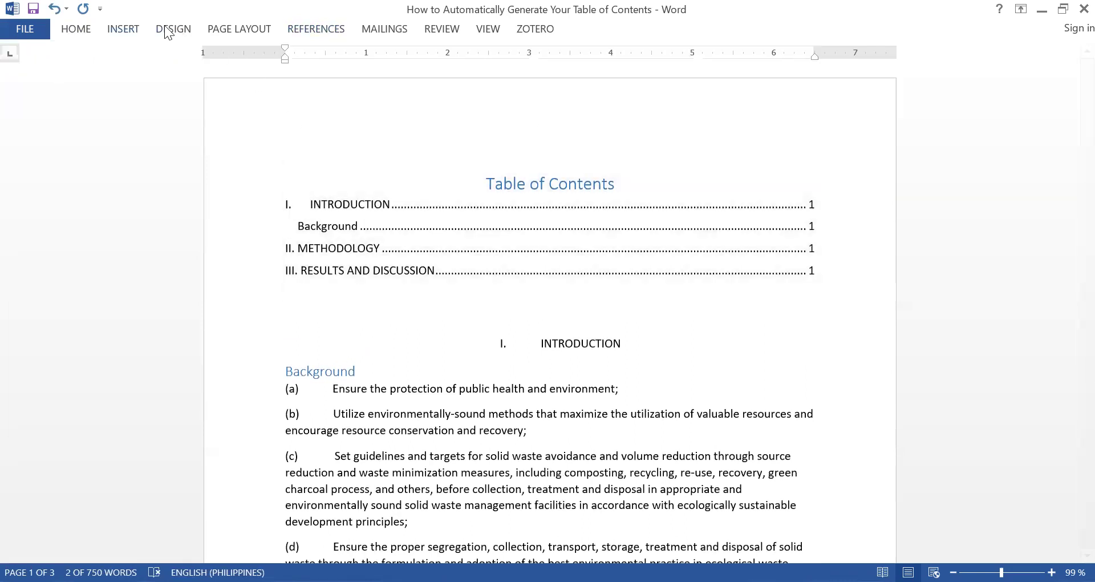
{"action": "left_click", "coordinate": [313, 29]}
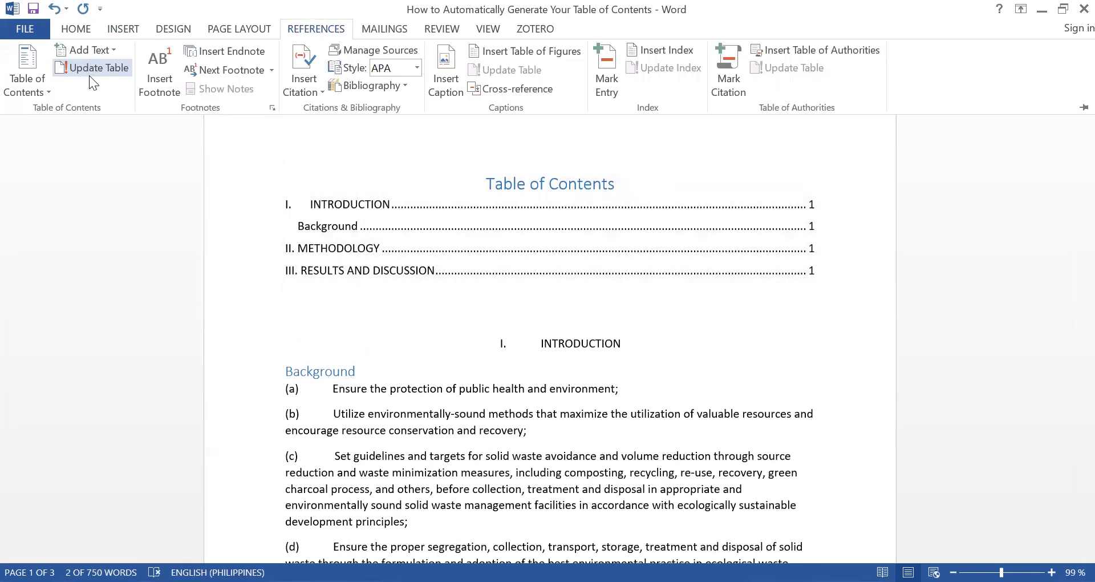
{"action": "left_click", "coordinate": [95, 68]}
{"action": "left_click", "coordinate": [516, 302]}
{"action": "left_click", "coordinate": [531, 326]}
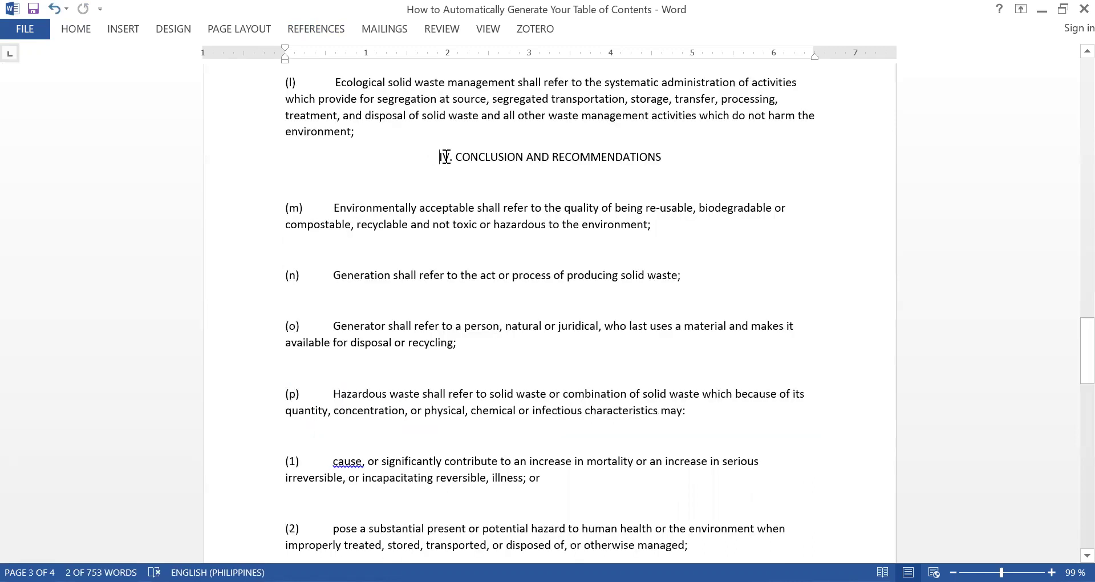
- Mark the IV. CONCLUSION AND RECOMMENDATIONS heading as a Level 1 table of contents entry
{"action": "left_click_drag", "start_coordinate": [446, 157], "coordinate": [593, 157]}
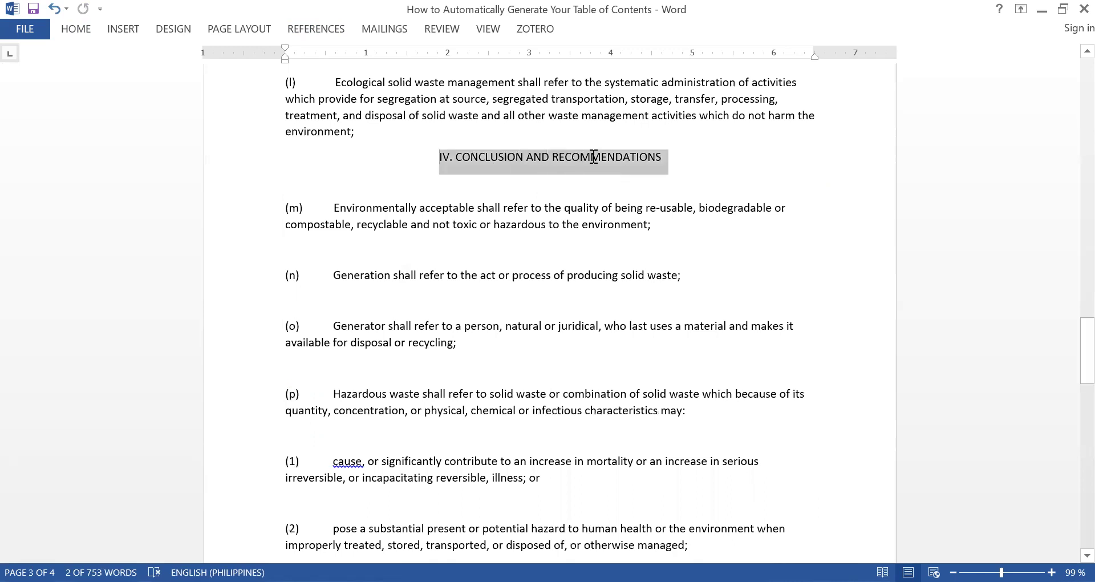
{"action": "left_click", "coordinate": [316, 30]}
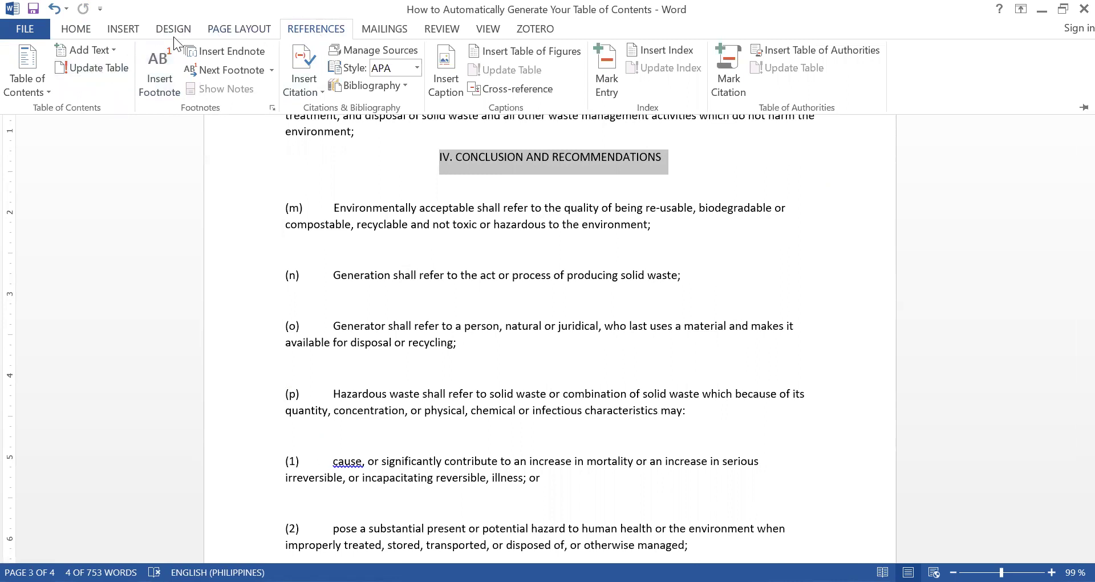
{"action": "left_click", "coordinate": [111, 49]}
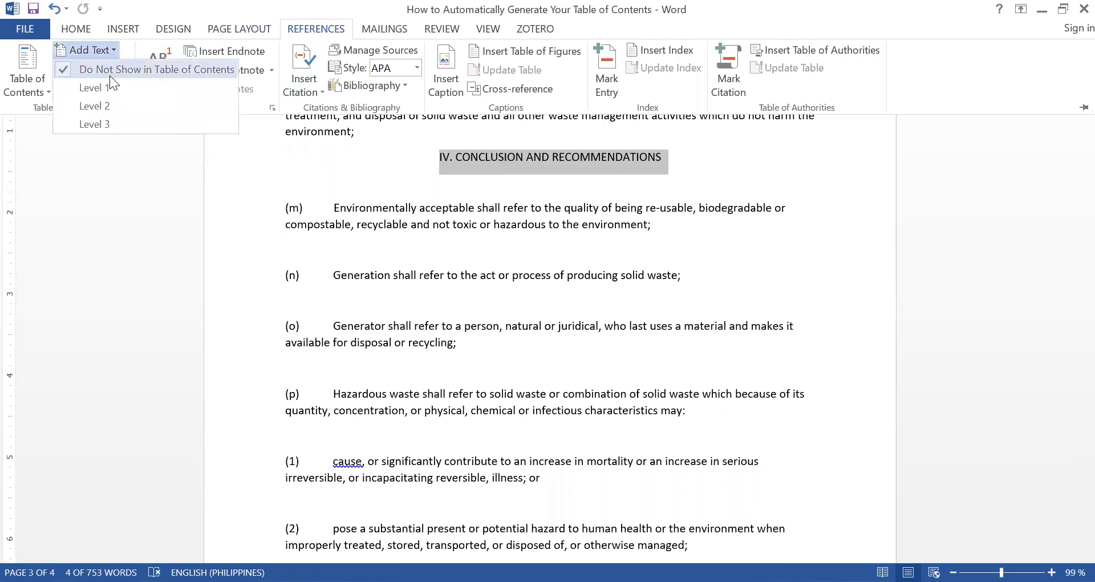
{"action": "left_click", "coordinate": [107, 85]}
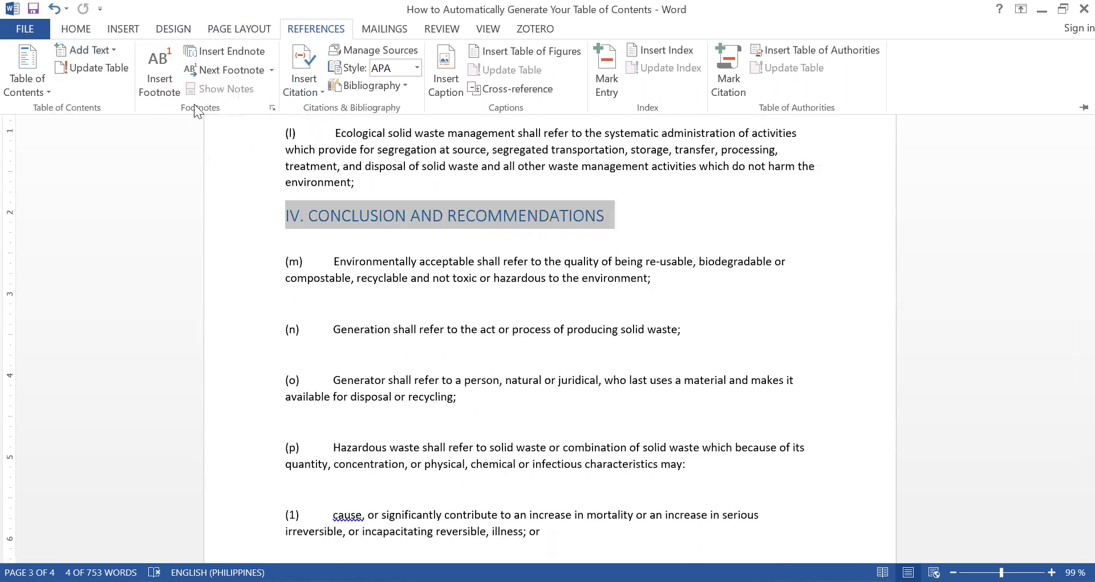
- Center the IV. CONCLUSION AND RECOMMENDATIONS heading on the page
{"action": "left_click", "coordinate": [82, 29]}
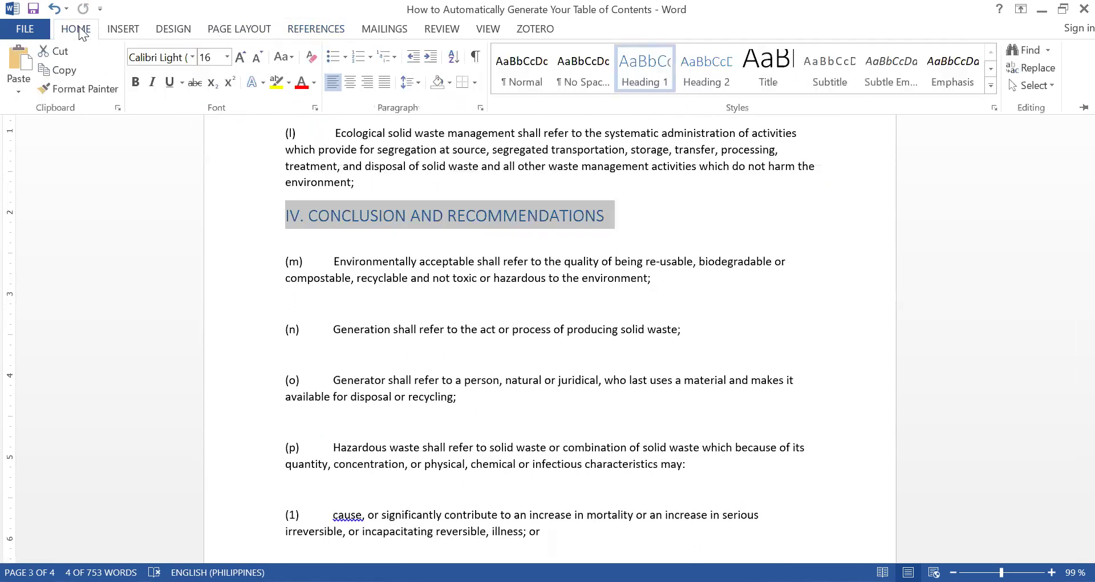
{"action": "left_click", "coordinate": [354, 89]}
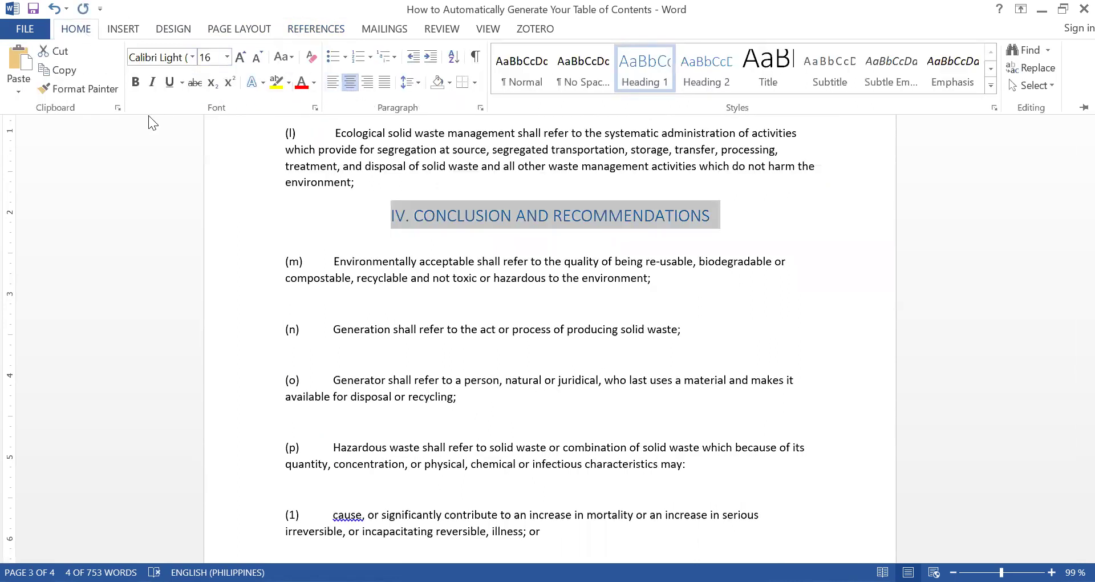
- Update the entire table of contents to include the IV. CONCLUSION AND RECOMMENDATIONS heading, and check the refreshed table at the document's start
{"action": "left_click", "coordinate": [300, 27]}
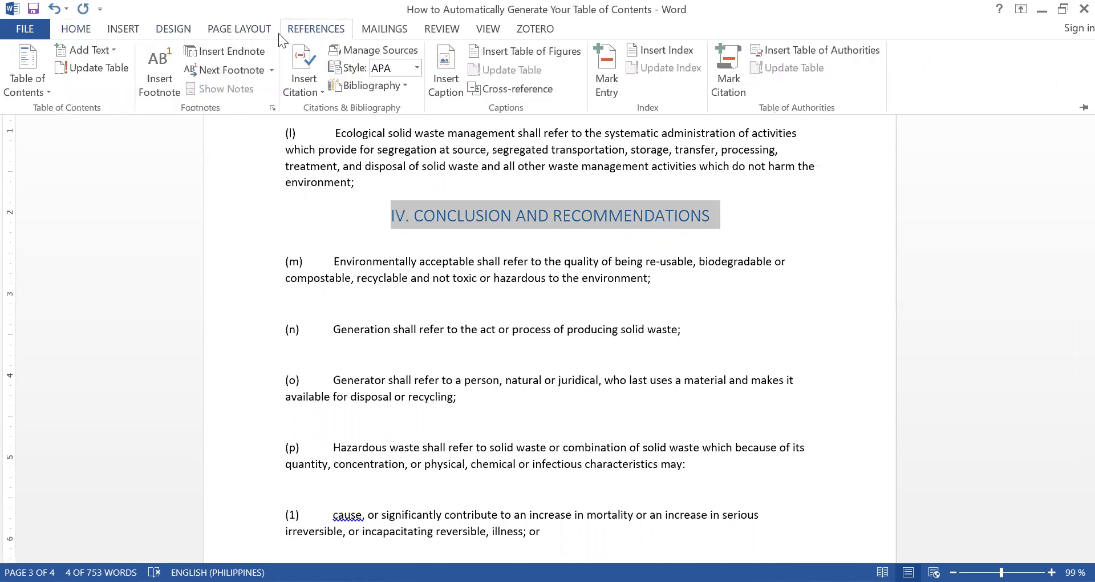
{"action": "left_click", "coordinate": [113, 70]}
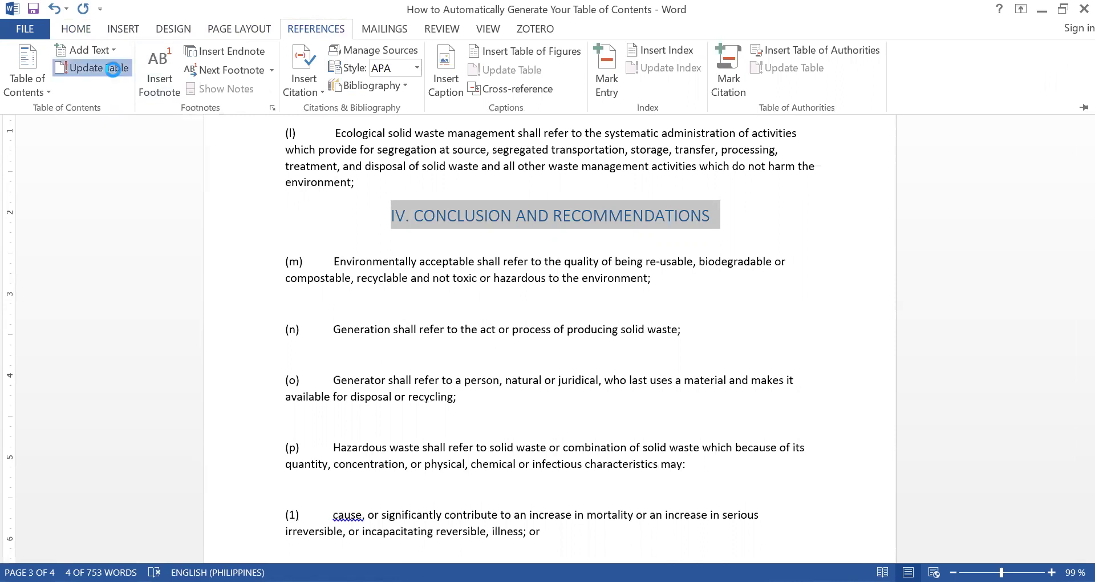
{"action": "left_click", "coordinate": [493, 302]}
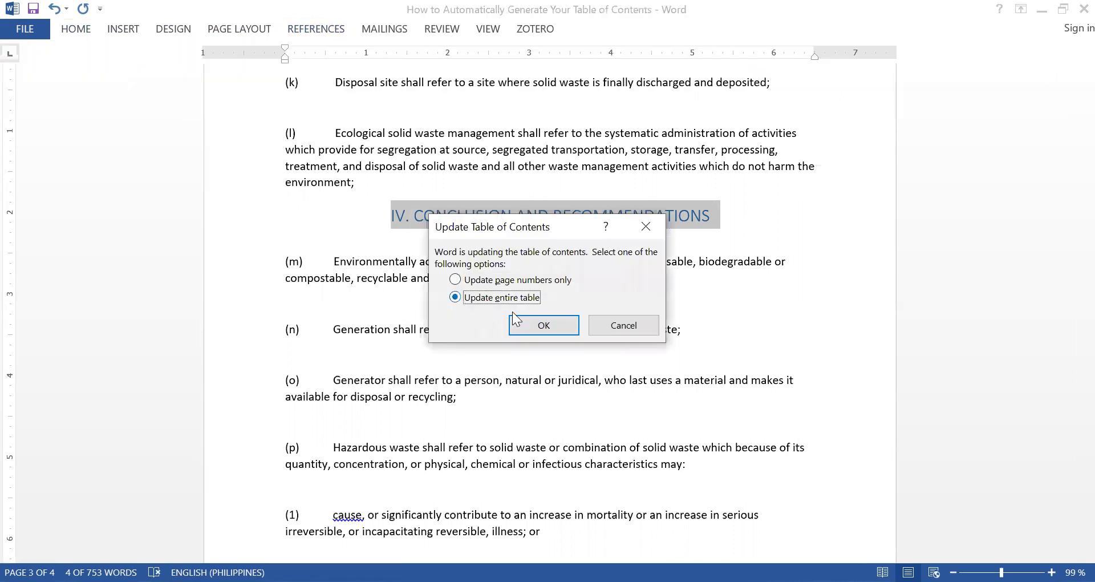
{"action": "left_click", "coordinate": [522, 325]}
{"action": "scroll", "coordinate": [711, 227], "scroll_direction": "down", "scroll_amount": 1}
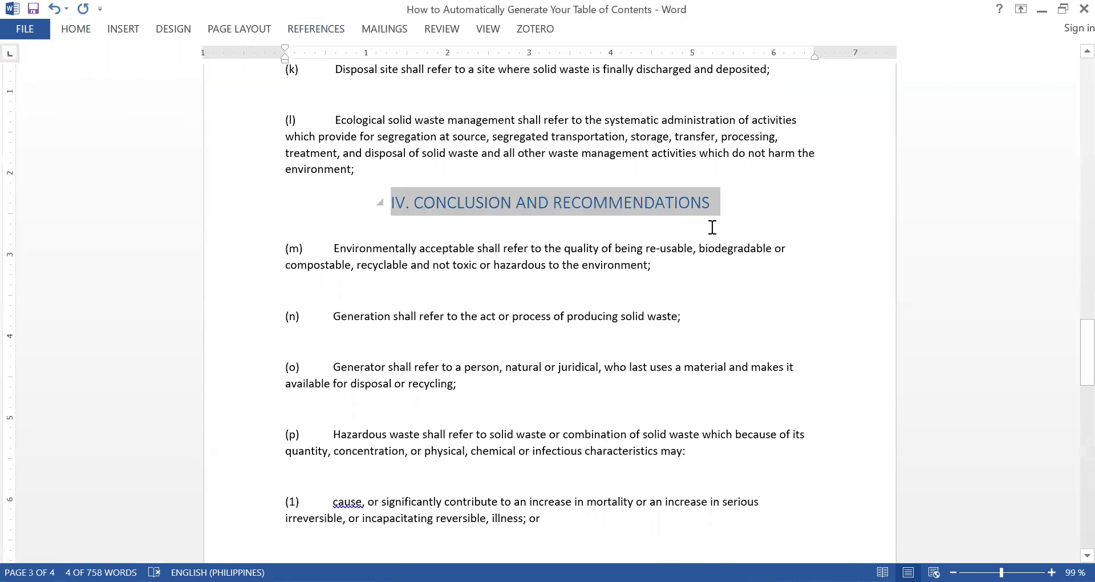
{"action": "left_click_drag", "start_coordinate": [1067, 386], "coordinate": [1068, 104]}
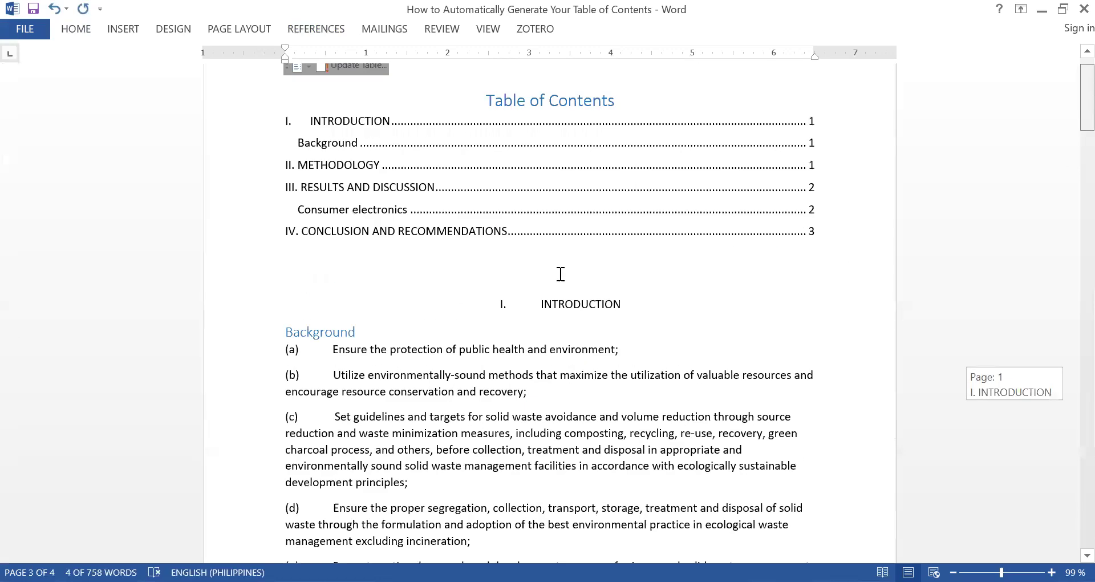
{"action": "scroll", "coordinate": [560, 274], "scroll_direction": "up", "scroll_amount": 2}
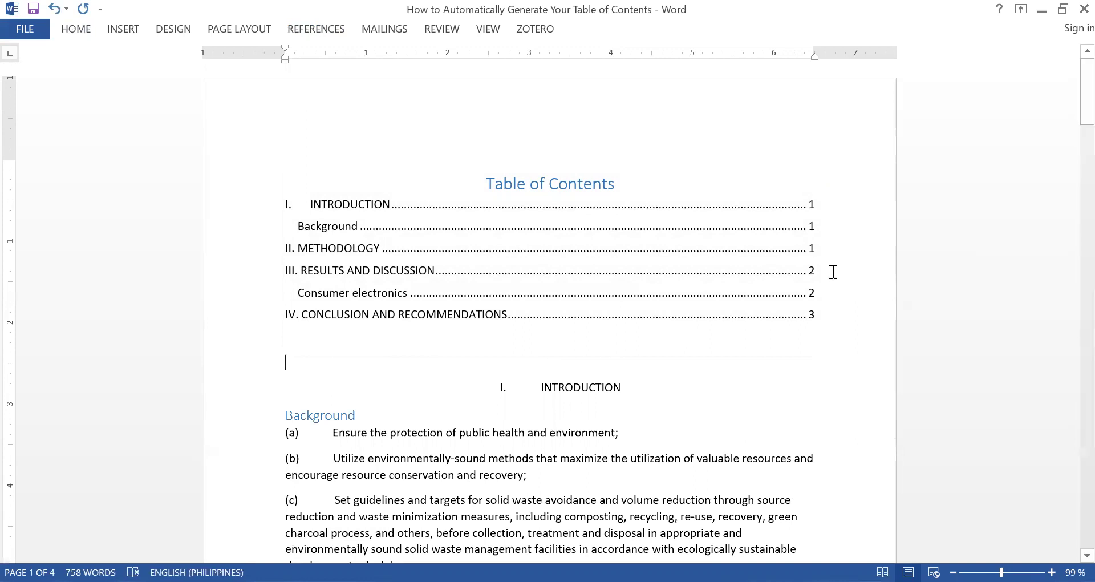
- Insert blank pages from item (d) of the Introduction onward to push the II. METHODOLOGY heading and following sections further down the document
{"action": "scroll", "coordinate": [606, 496], "scroll_direction": "down", "scroll_amount": 3}
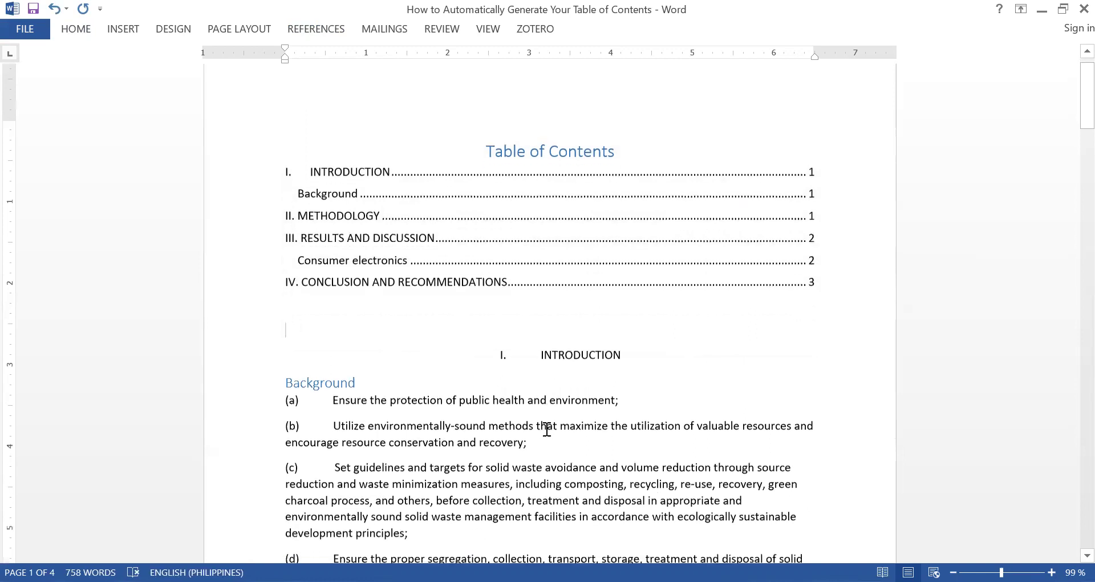
{"action": "left_click", "coordinate": [806, 449]}
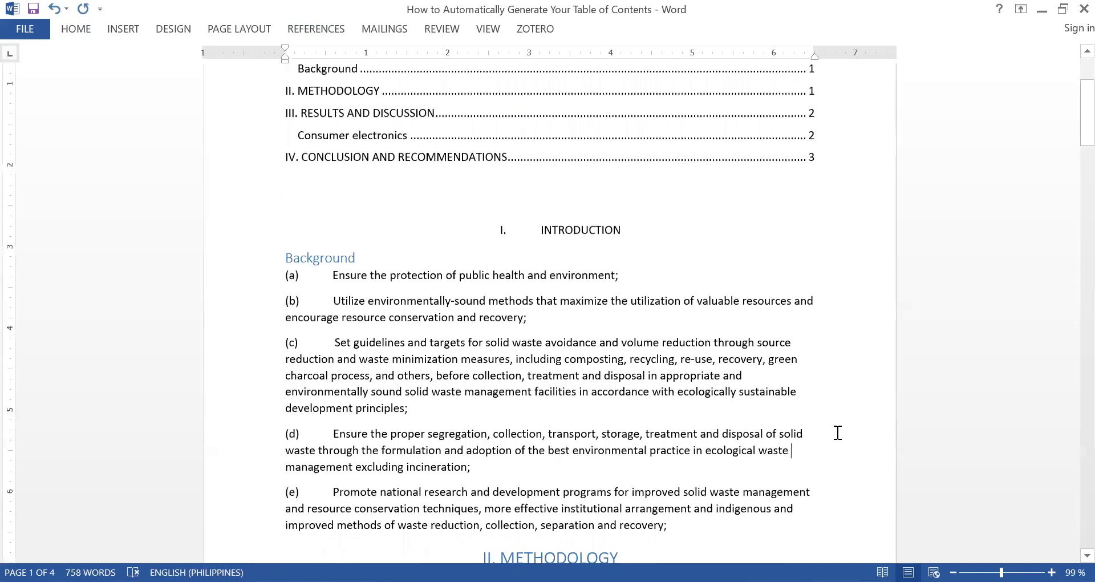
{"action": "key", "text": "Return"}
{"action": "key", "text": "ctrl+Return"}
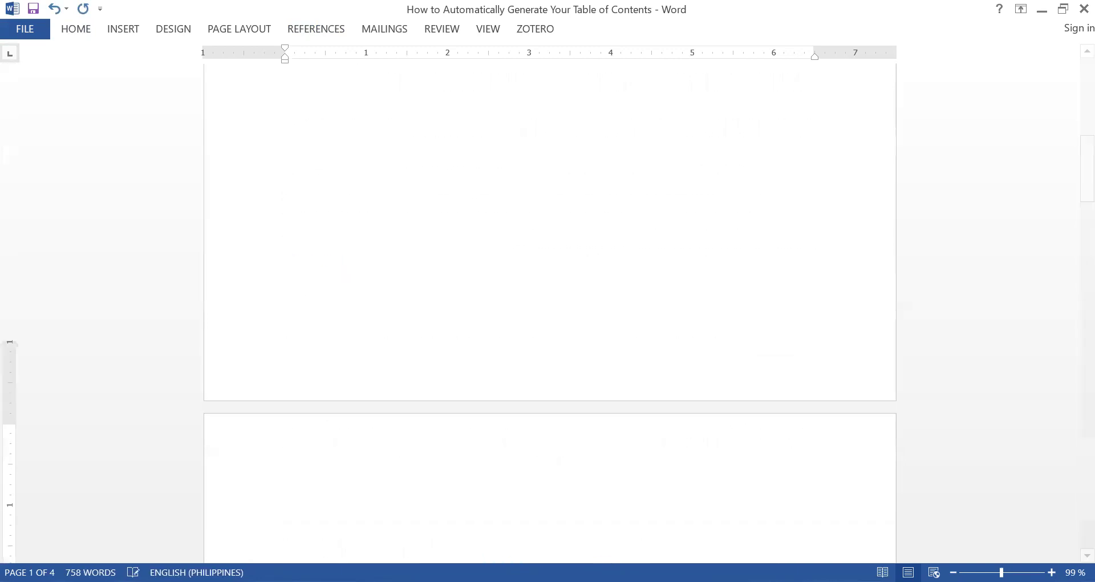
{"action": "scroll", "coordinate": [380, 425], "scroll_direction": "up", "scroll_amount": 3}
{"action": "scroll", "coordinate": [380, 395], "scroll_direction": "down", "scroll_amount": 1}
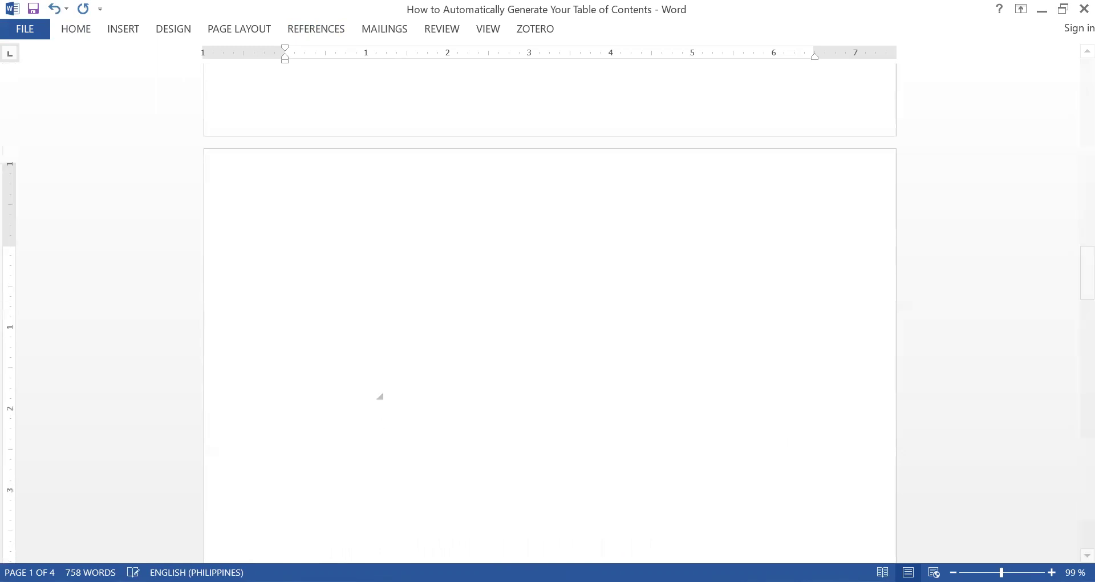
{"action": "scroll", "coordinate": [379, 395], "scroll_direction": "down", "scroll_amount": 10}
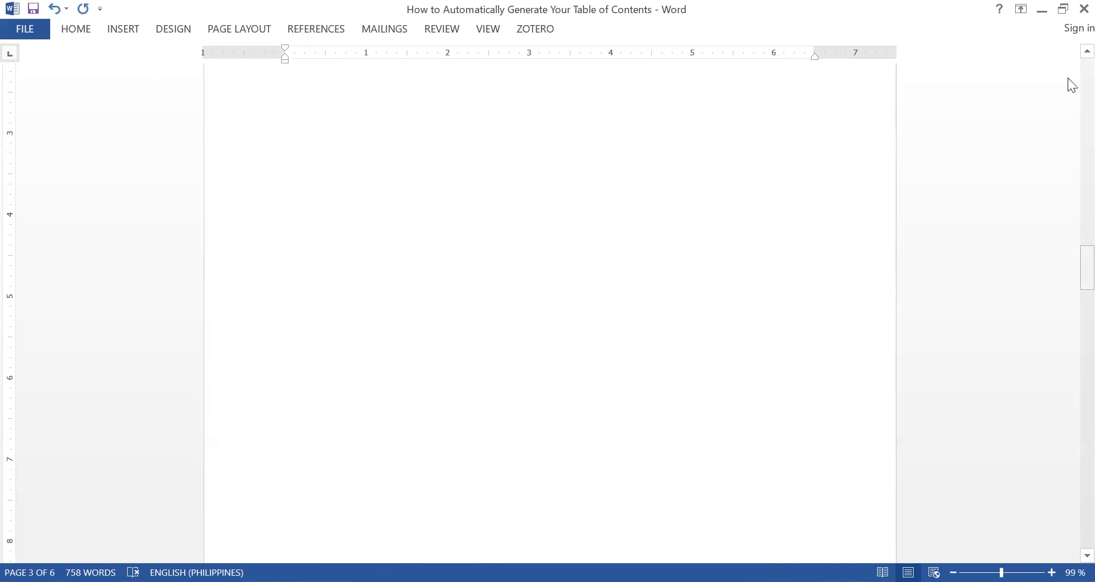
- Update the entire table of contents again so its page numbers match the shifted sections
{"action": "key", "text": "ctrl+Home"}
{"action": "left_click", "coordinate": [472, 201]}
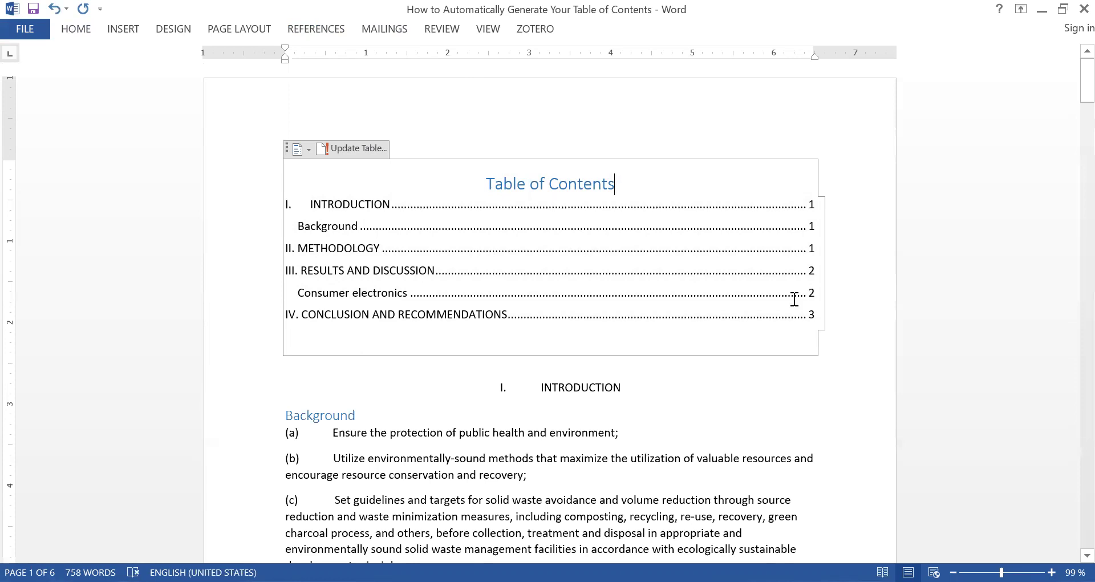
{"action": "left_click", "coordinate": [299, 32]}
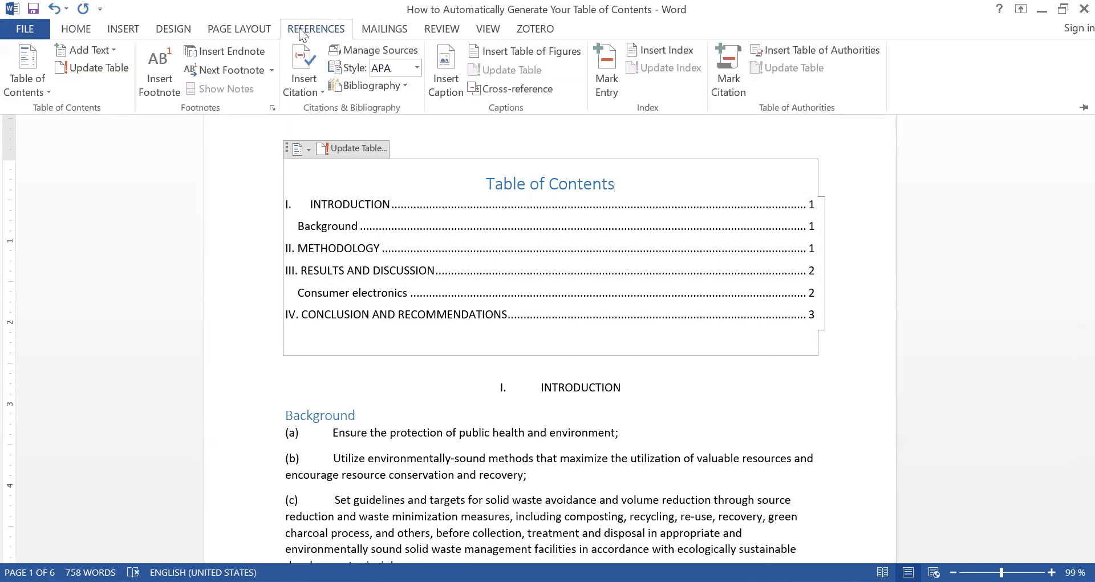
{"action": "left_click", "coordinate": [111, 69]}
{"action": "left_click", "coordinate": [520, 299]}
{"action": "left_click", "coordinate": [546, 324]}
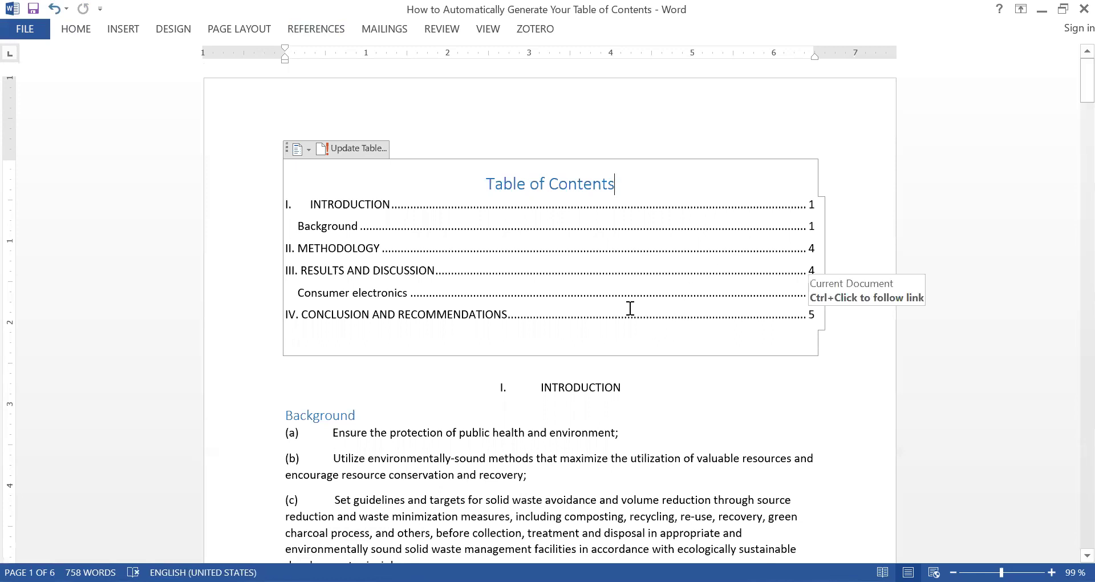
{"action": "left_click", "coordinate": [307, 204]}
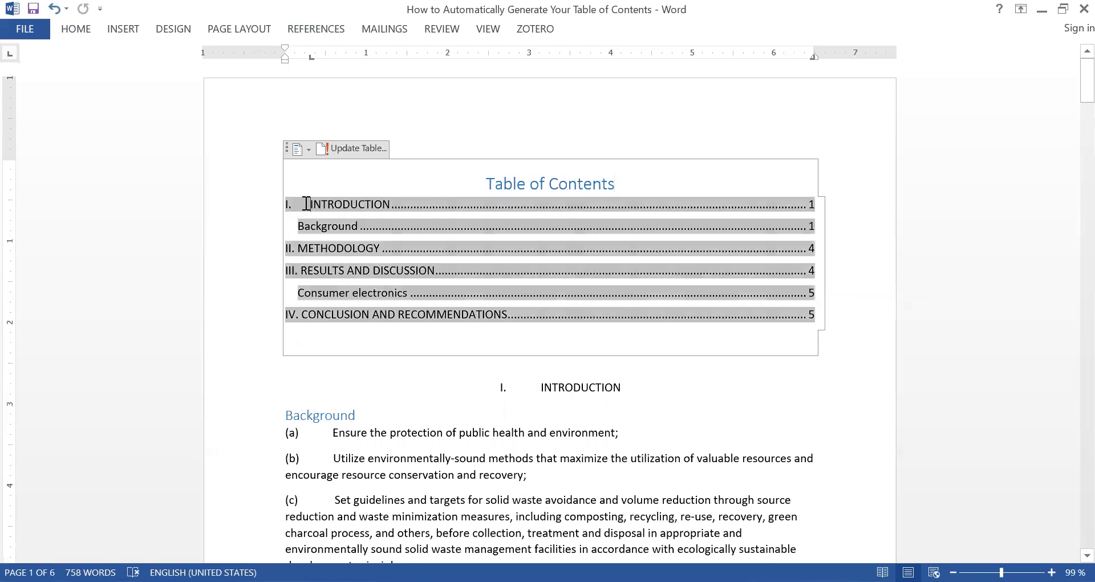
{"action": "left_click", "coordinate": [454, 205]}
{"action": "left_click", "coordinate": [142, 129]}
{"action": "key", "text": "Right"}
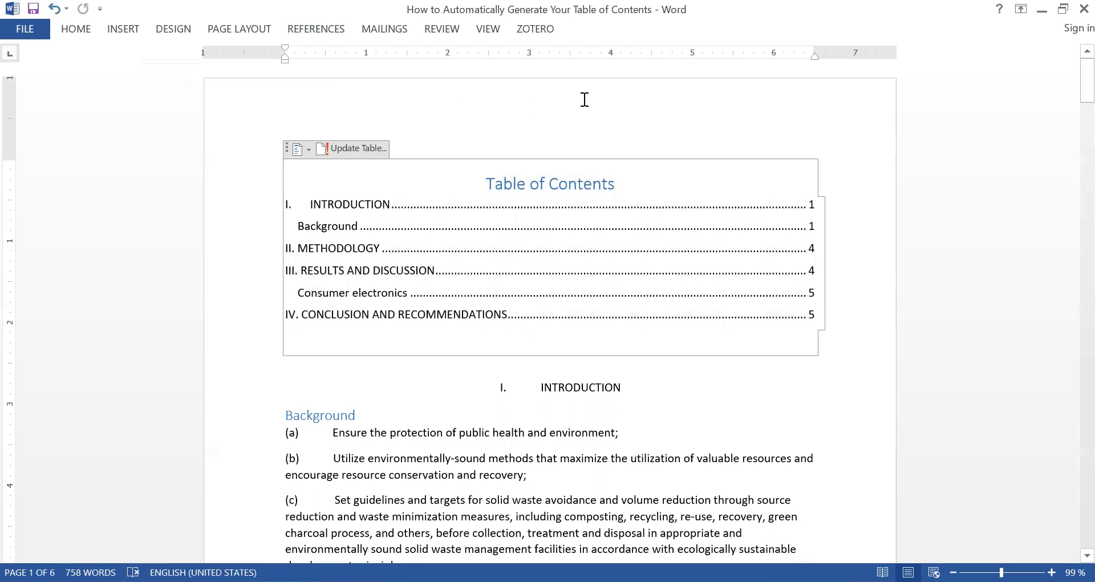
{"action": "left_click", "coordinate": [319, 30]}
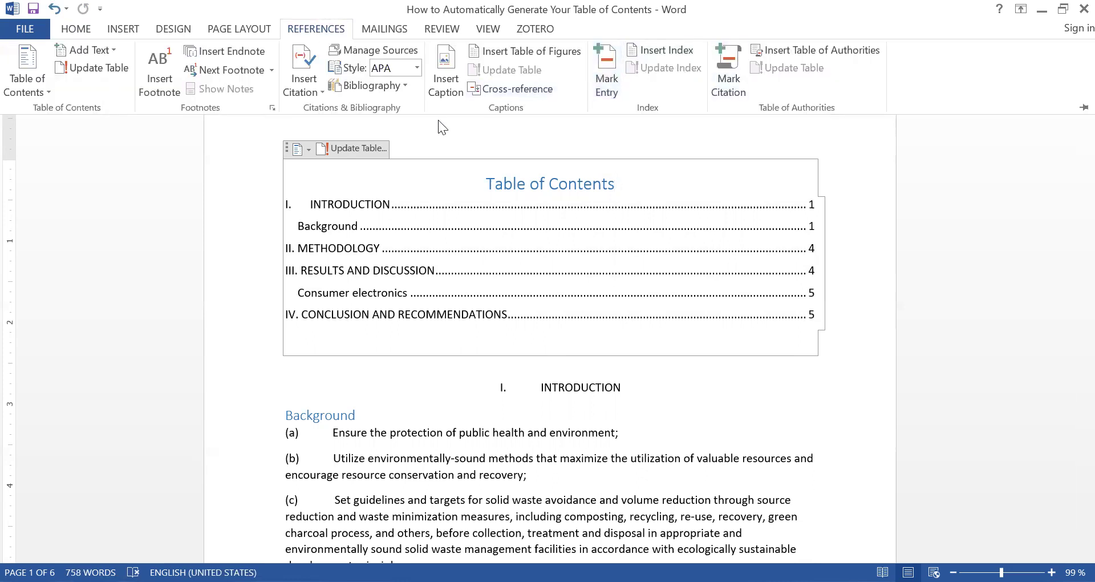